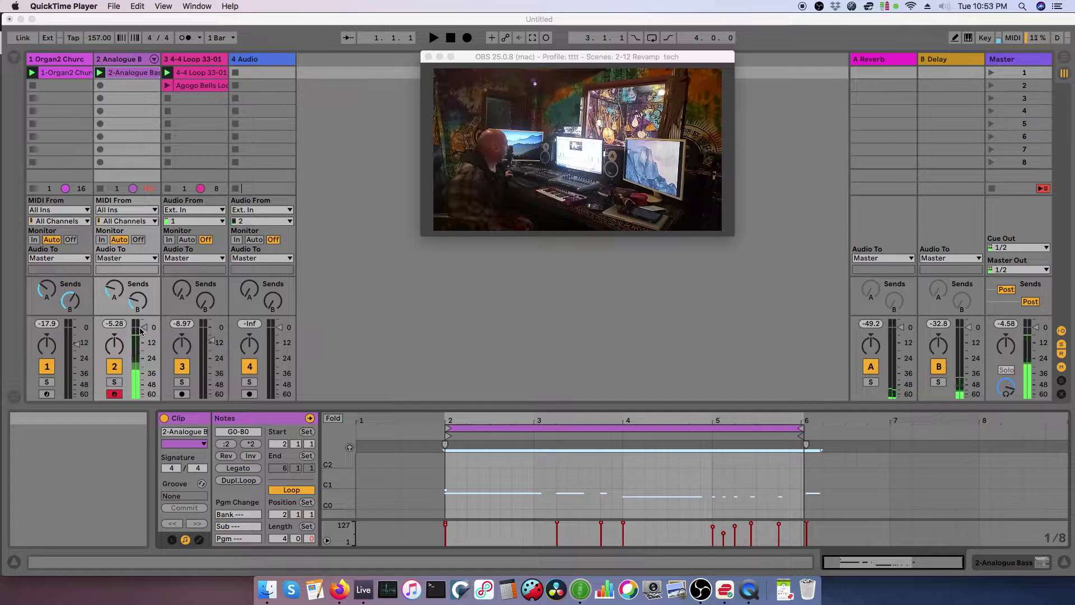
Open the Preferences and arrange its window and the OBS camera preview so the settings are unobstructed
{"action": "left_click", "coordinate": [62, 17]}
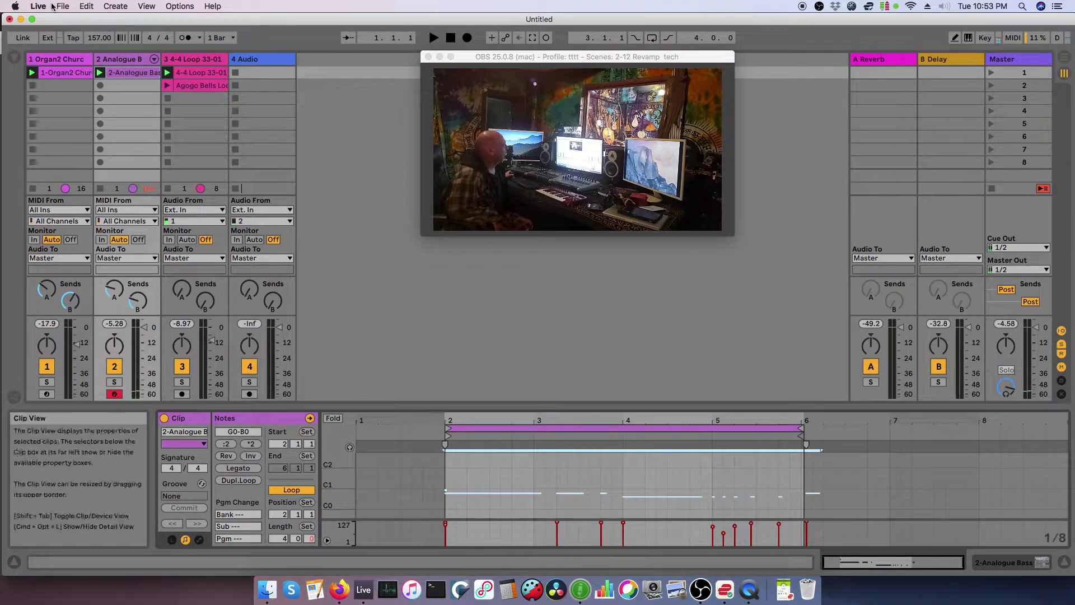
{"action": "left_click", "coordinate": [40, 6]}
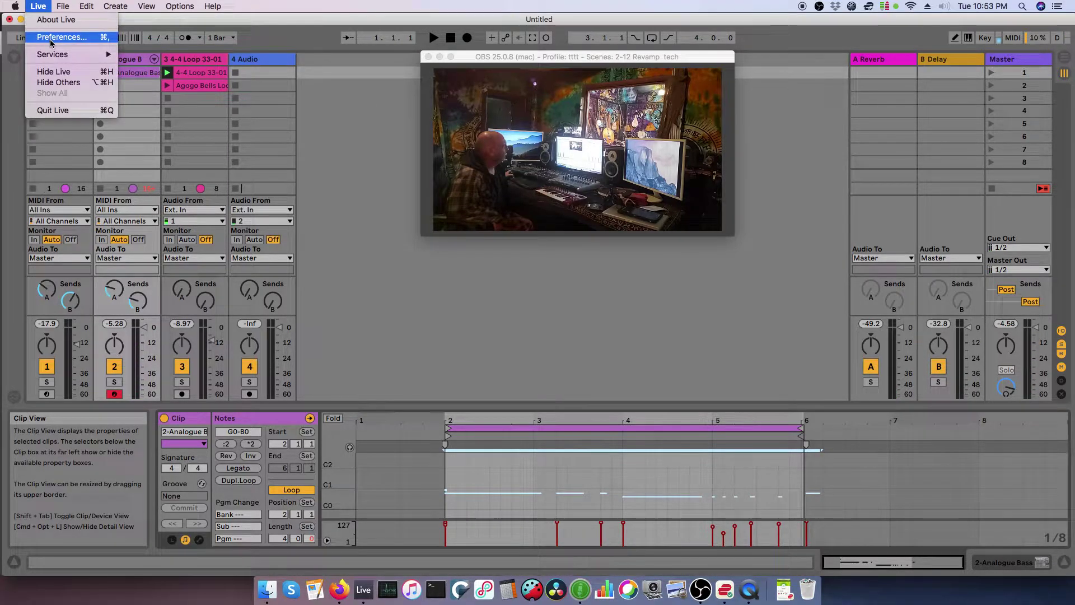
{"action": "mouse_move", "coordinate": [115, 6]}
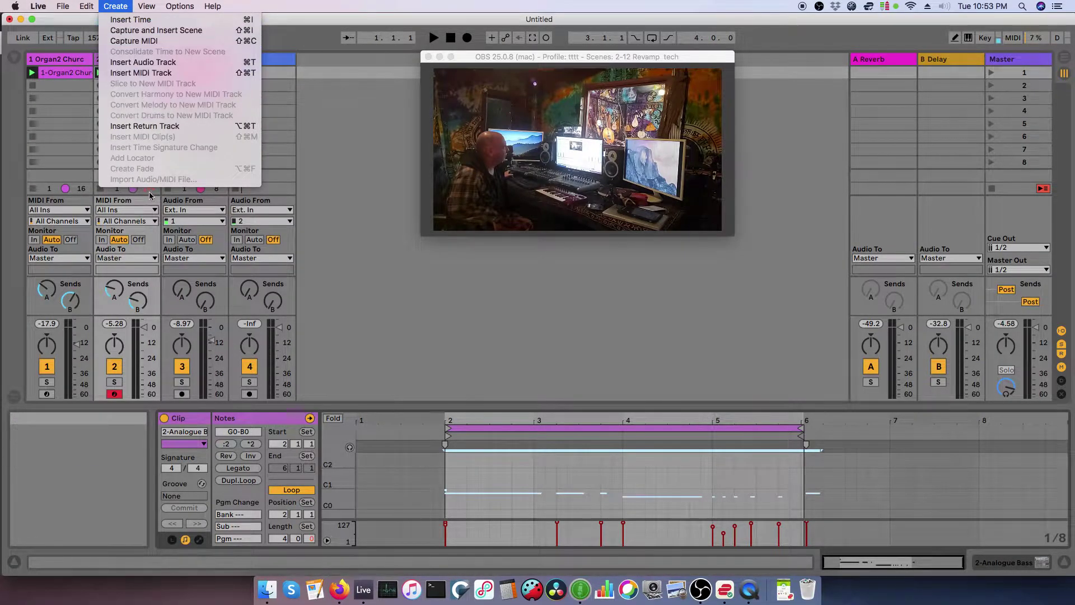
{"action": "mouse_move", "coordinate": [40, 5]}
{"action": "left_click", "coordinate": [61, 37]}
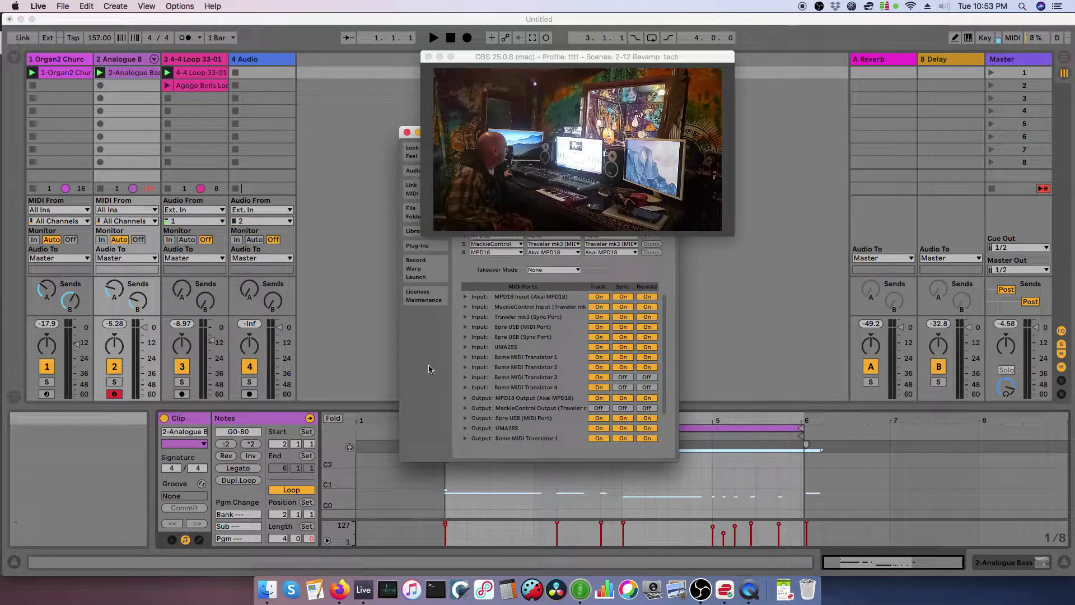
{"action": "left_click_drag", "start_coordinate": [454, 56], "coordinate": [564, 61]}
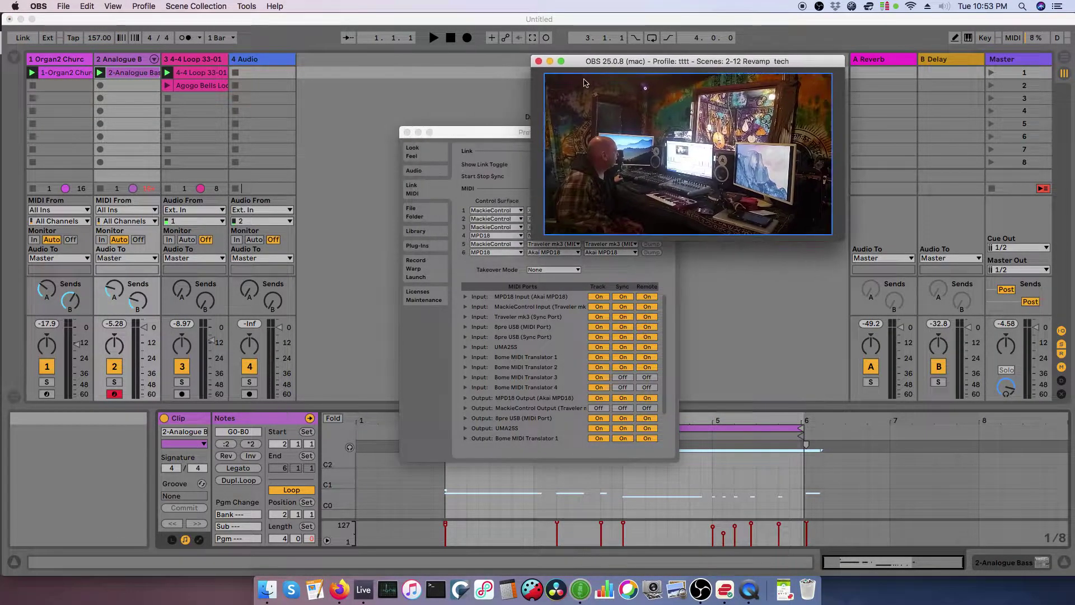
{"action": "left_click_drag", "start_coordinate": [481, 135], "coordinate": [346, 88]}
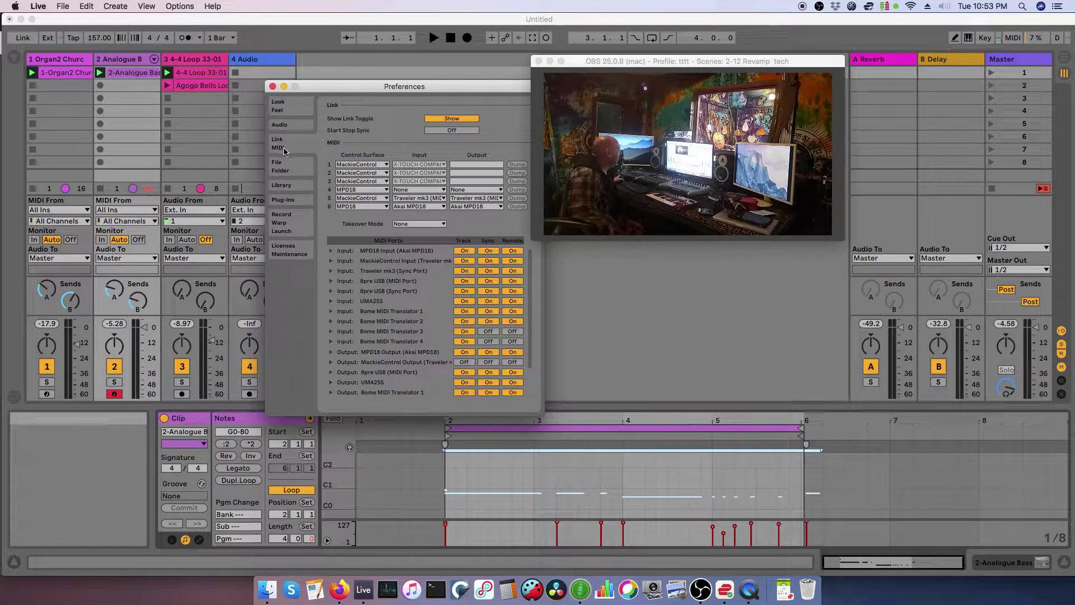
Review the Audio, Look/Feel and Link/MIDI preferences, including the available control surfaces, and close the Preferences
{"action": "left_click", "coordinate": [280, 125]}
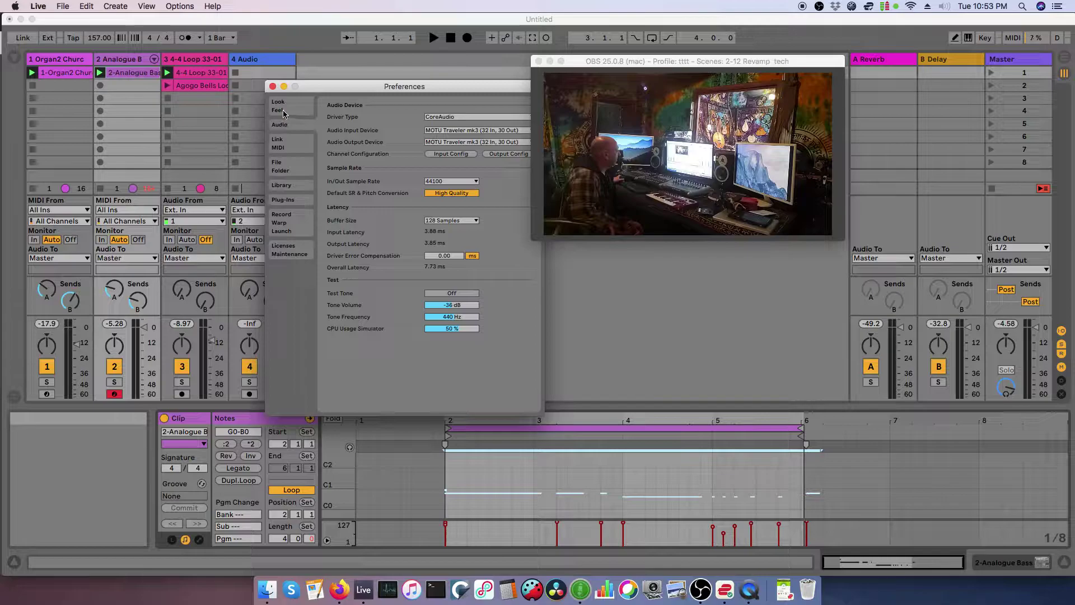
{"action": "left_click", "coordinate": [278, 106]}
{"action": "left_click", "coordinate": [285, 149]}
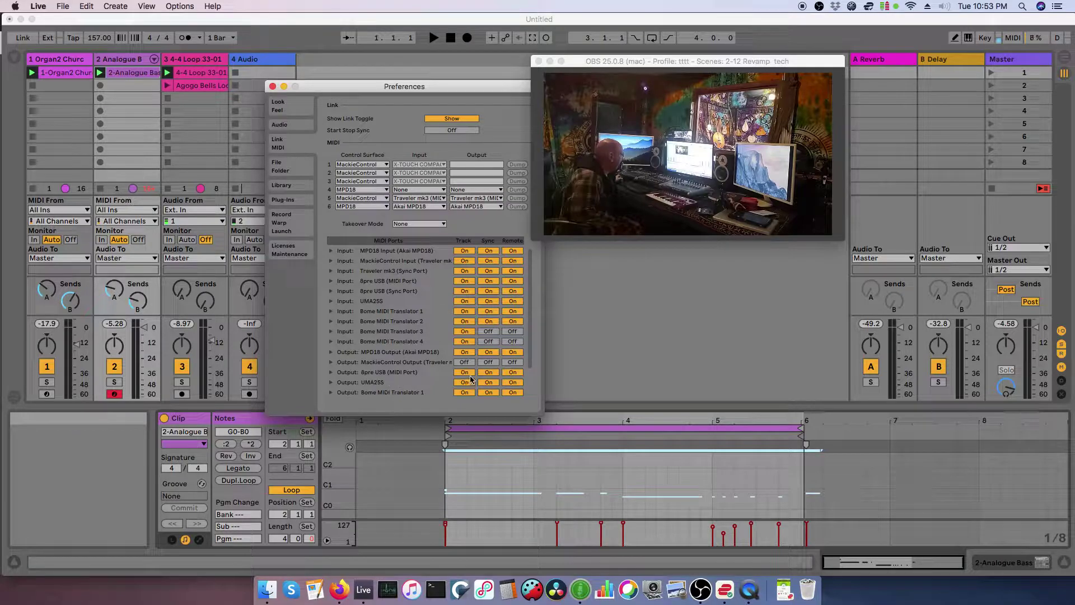
{"action": "left_click", "coordinate": [347, 190]}
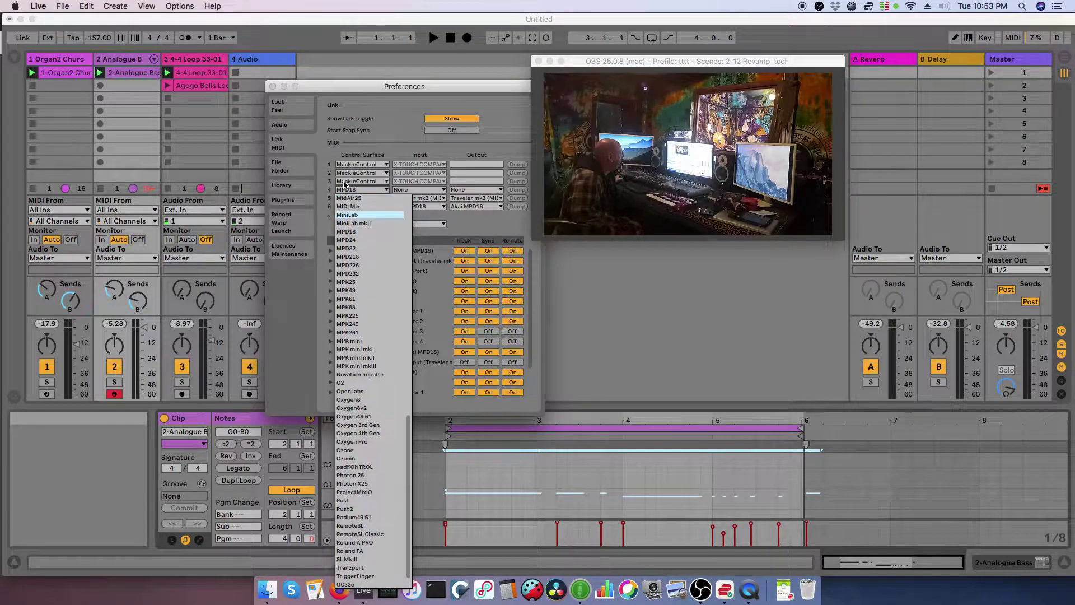
{"action": "left_click", "coordinate": [345, 192]}
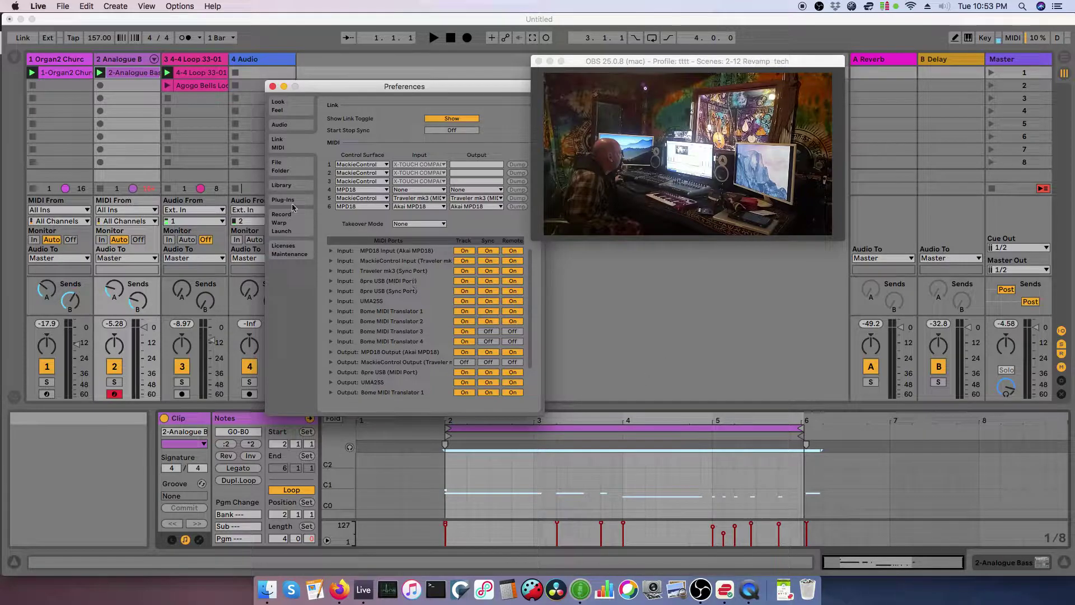
{"action": "left_click", "coordinate": [272, 87]}
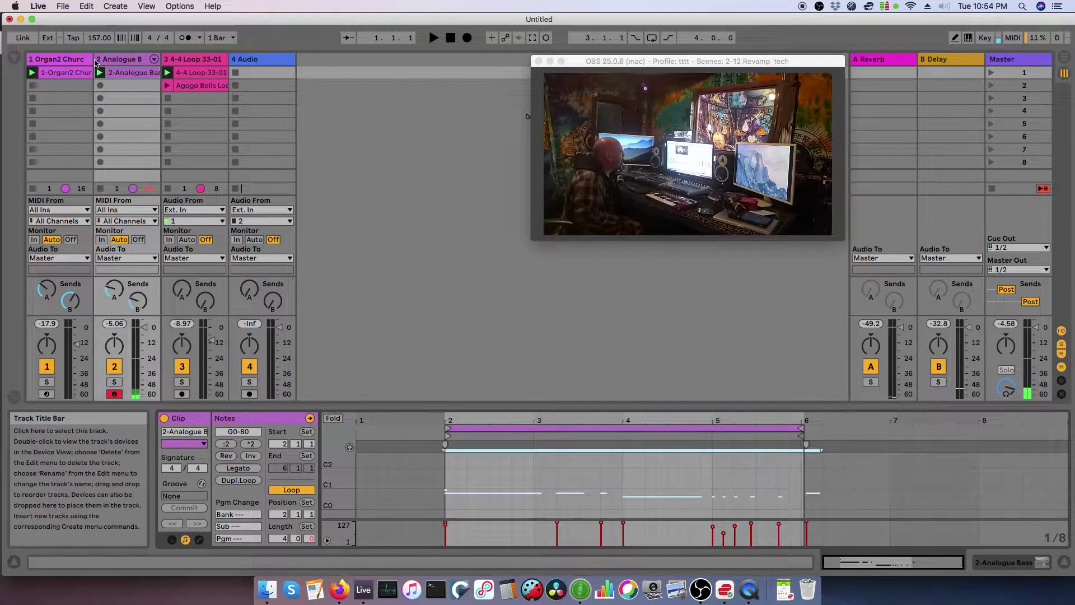
Load the acoustic string preset from Collision's Guitar & Plucked folder onto the first track and delete that track's organ clip
{"action": "left_click", "coordinate": [11, 58]}
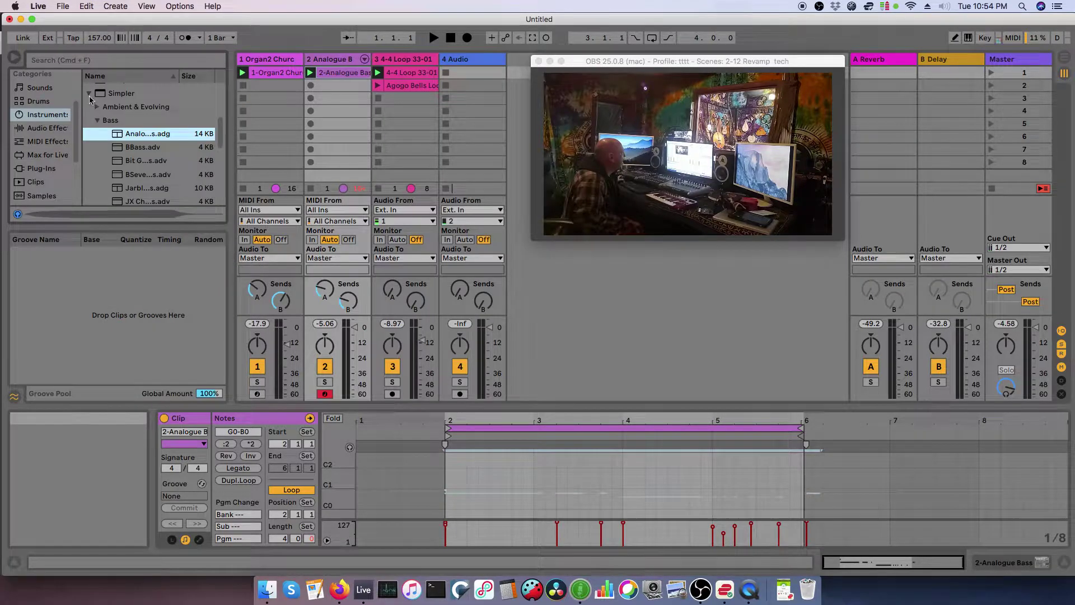
{"action": "scroll", "coordinate": [179, 137], "scroll_direction": "up", "scroll_amount": 5}
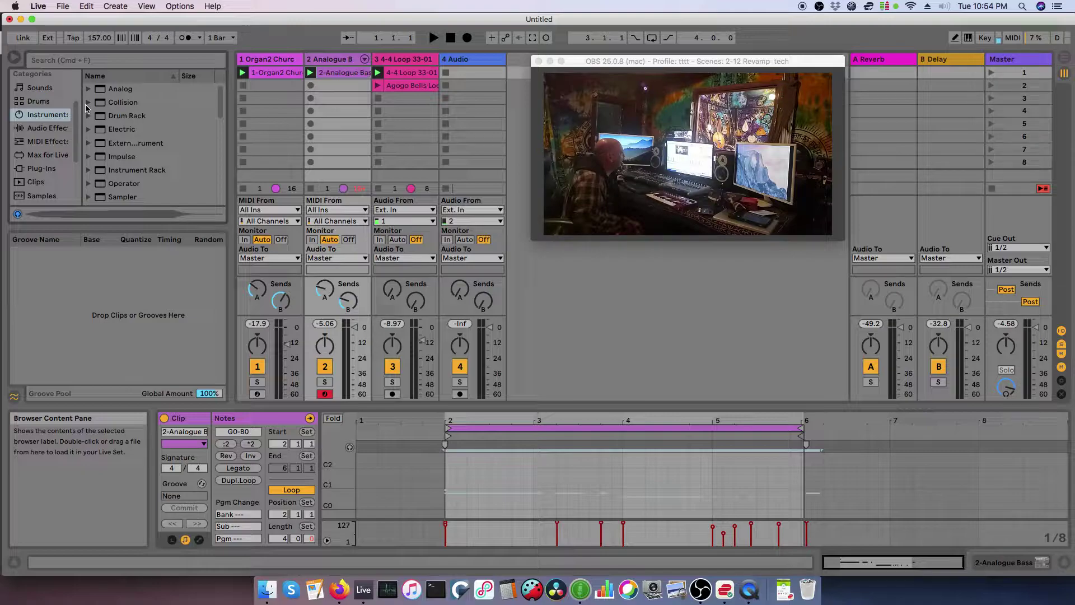
{"action": "left_click", "coordinate": [88, 102]}
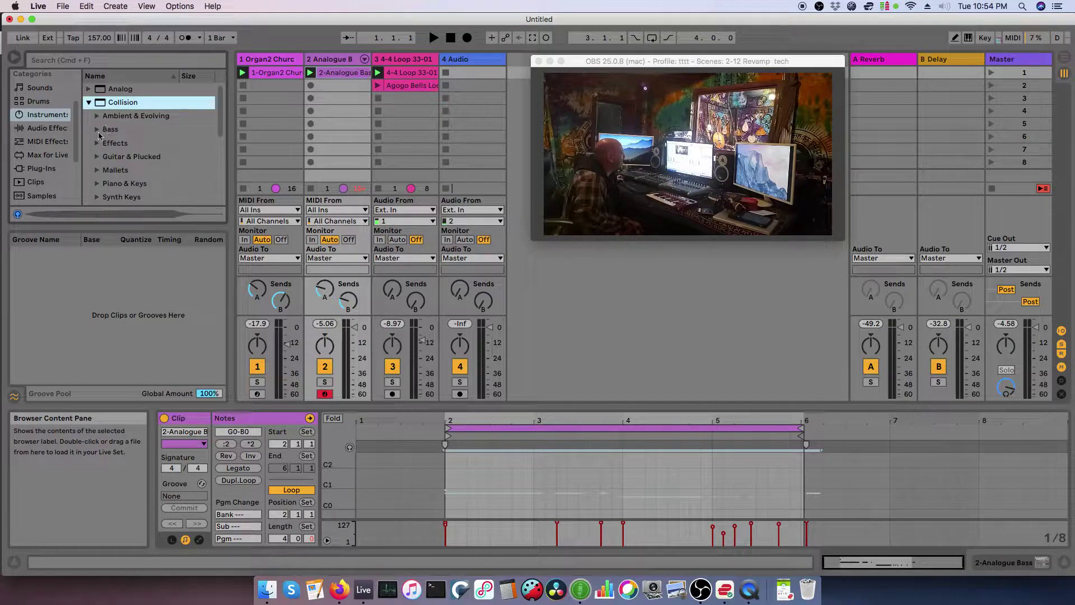
{"action": "left_click", "coordinate": [98, 157]}
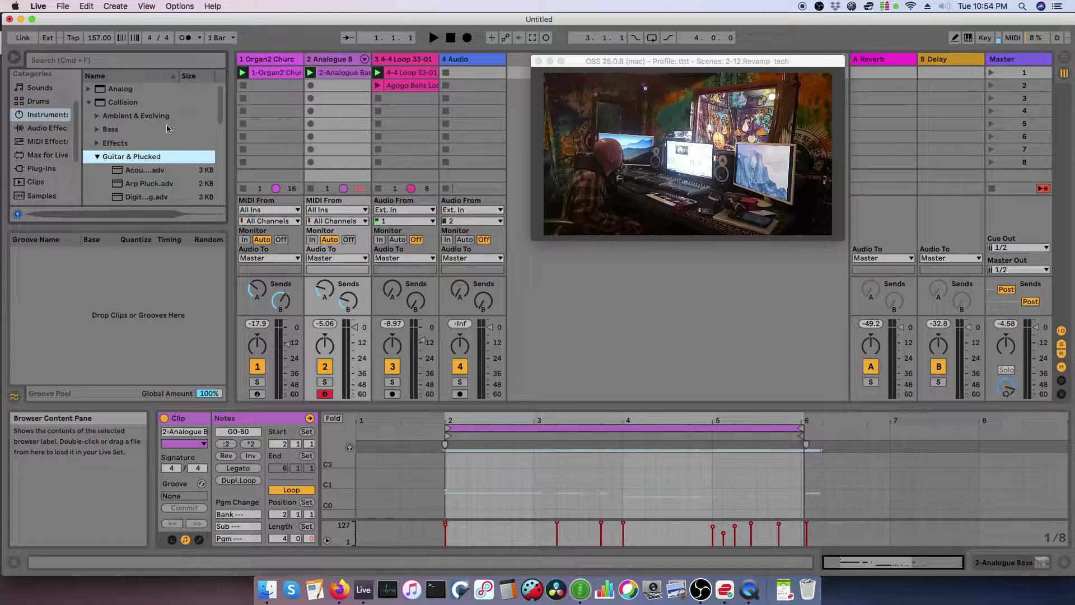
{"action": "left_click", "coordinate": [118, 172]}
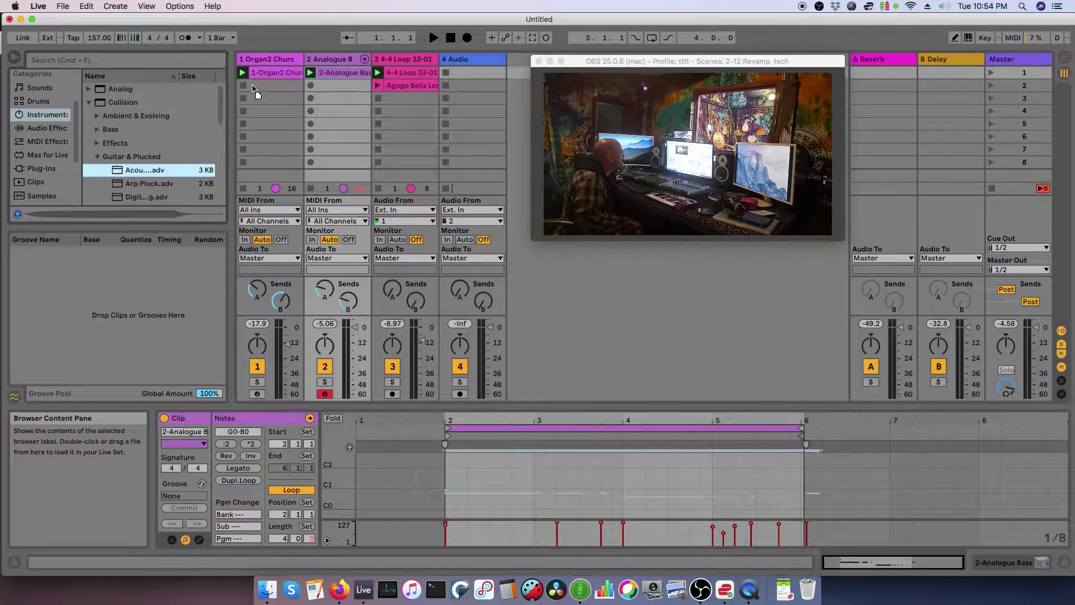
{"action": "left_click_drag", "start_coordinate": [252, 86], "coordinate": [253, 87]}
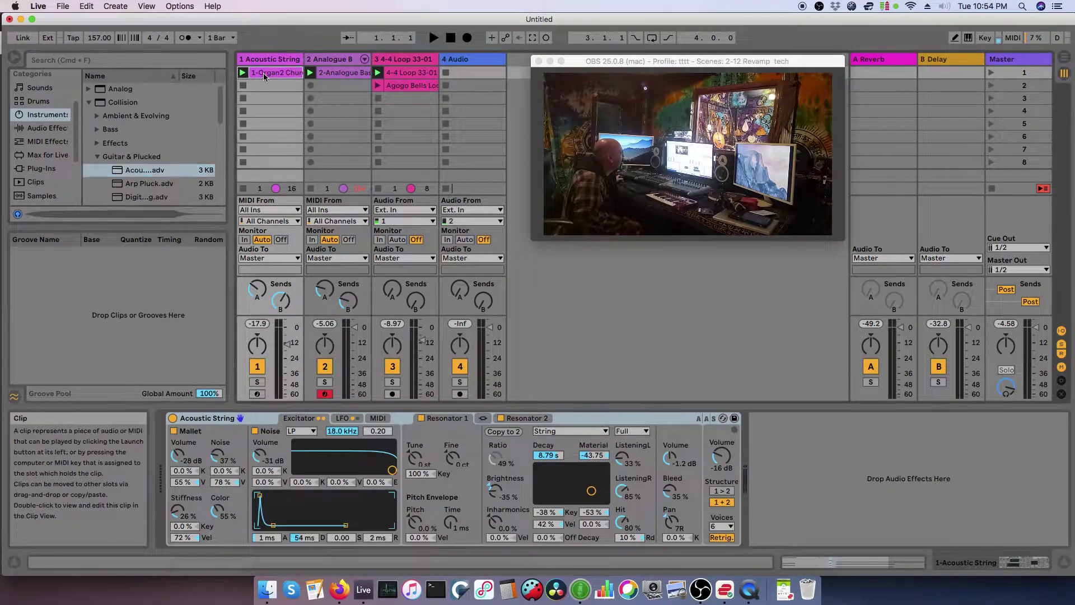
{"action": "key", "text": "Delete"}
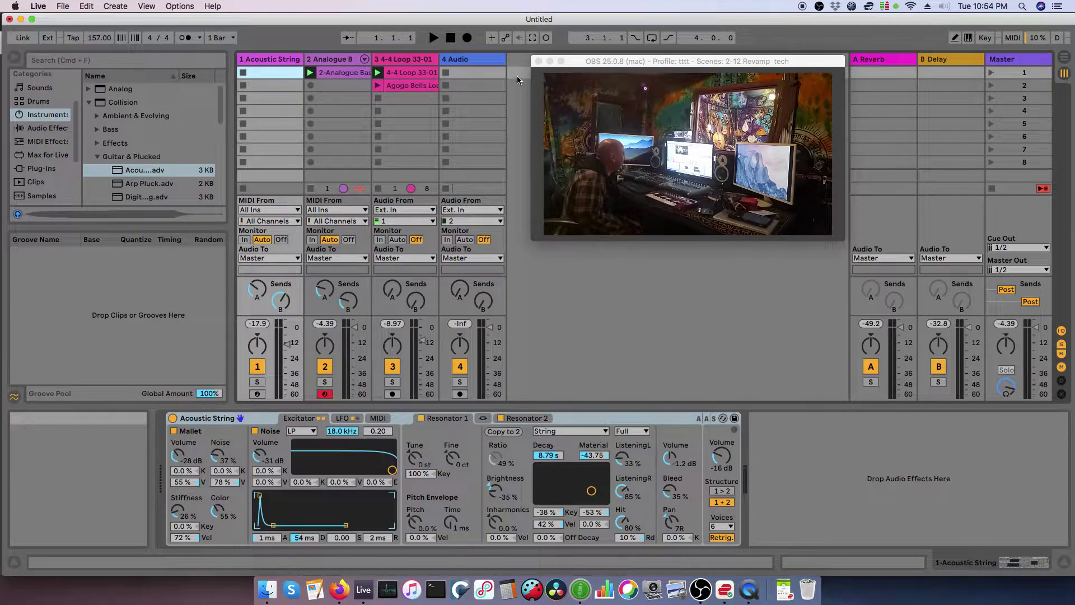
Enter MIDI map mode, move the camera preview off the mixer, and map the Master track volume to CC 74
{"action": "left_click_drag", "start_coordinate": [581, 66], "coordinate": [577, 66]}
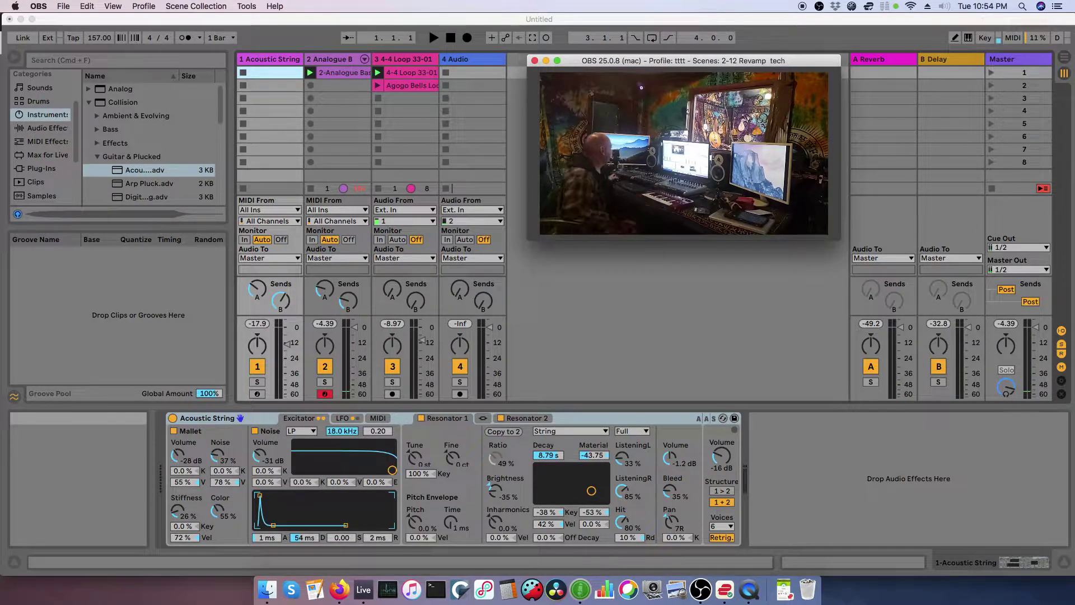
{"action": "left_click", "coordinate": [1013, 41]}
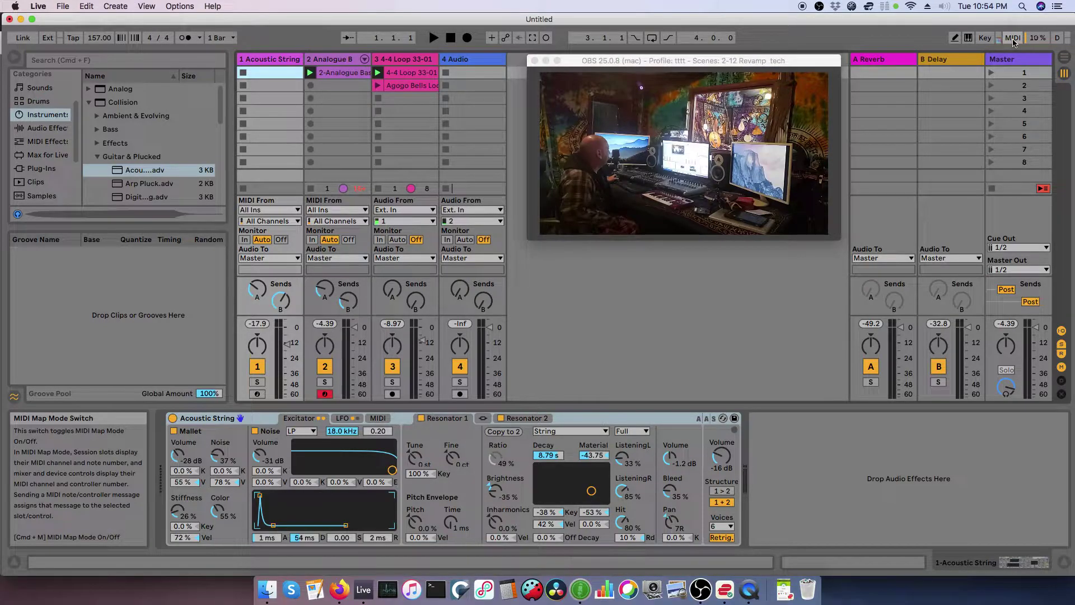
{"action": "left_click", "coordinate": [1014, 40]}
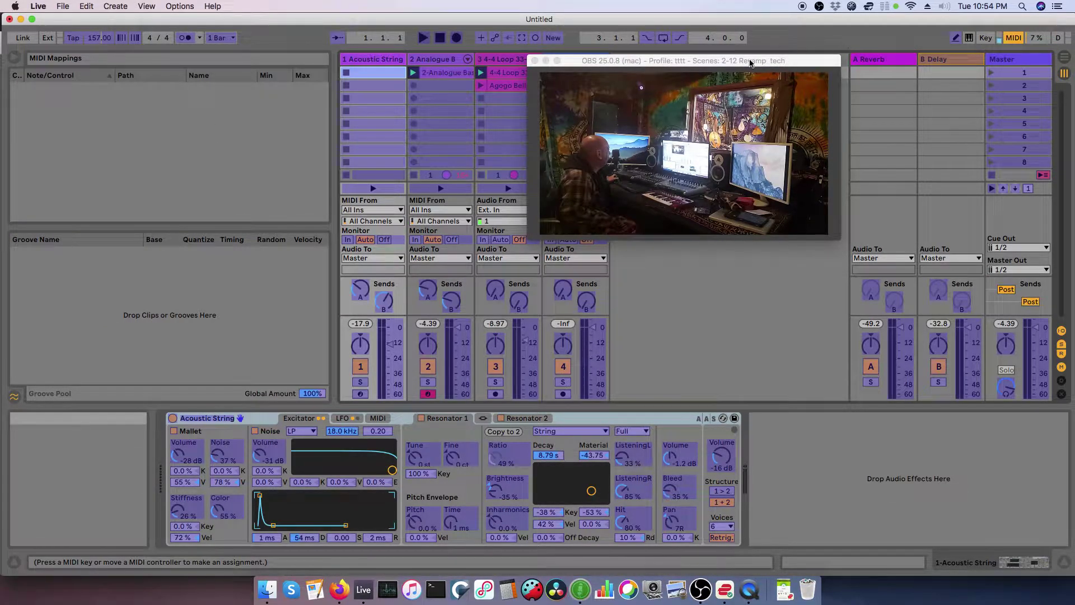
{"action": "left_click_drag", "start_coordinate": [751, 62], "coordinate": [140, 225]}
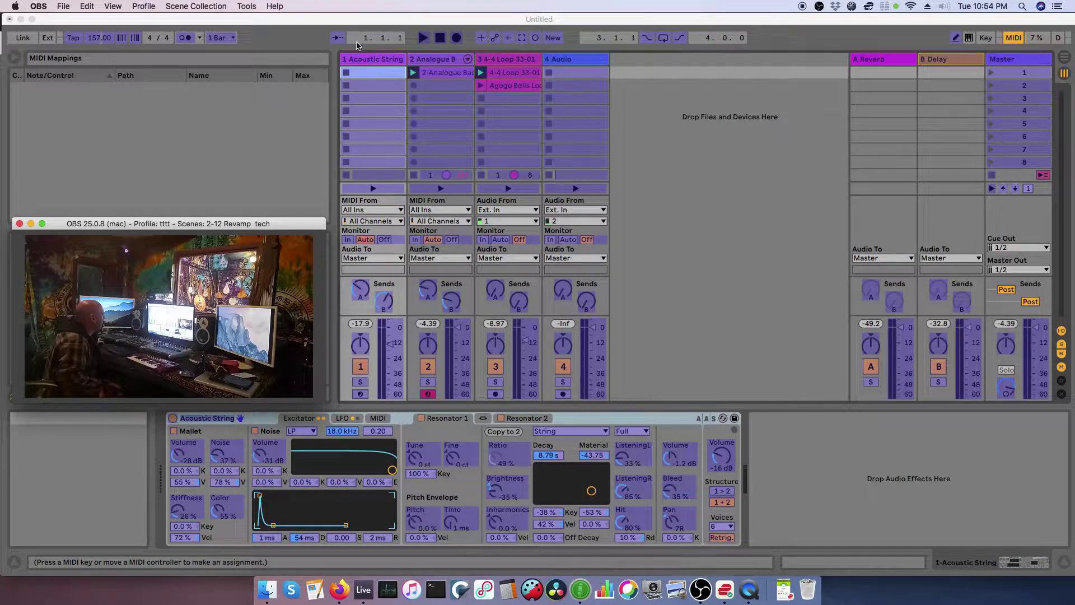
{"action": "left_click", "coordinate": [1035, 330]}
{"action": "left_click", "coordinate": [1035, 329]}
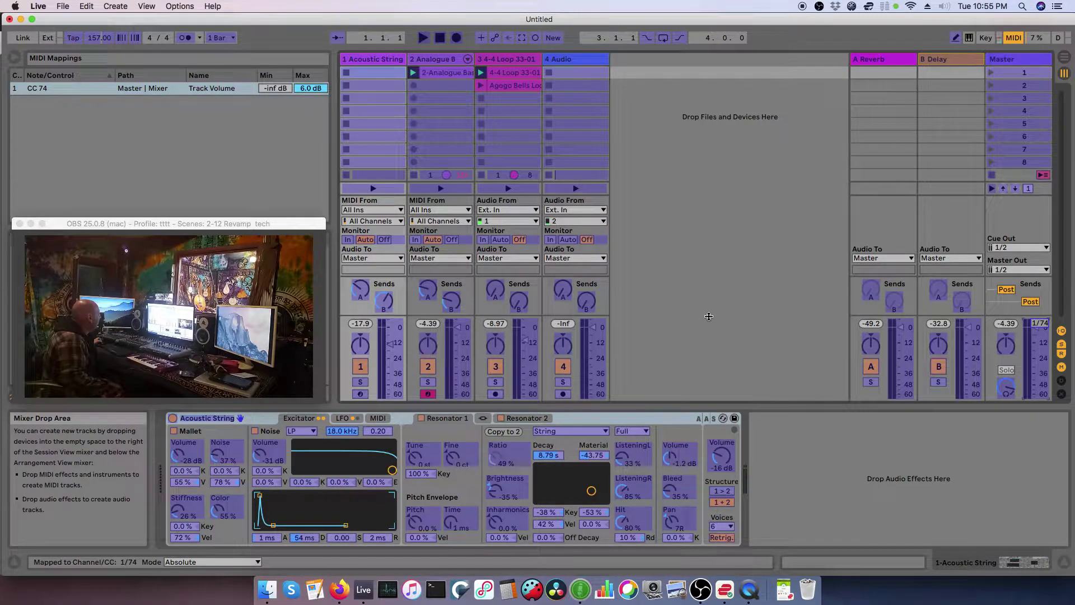
Map the 4-4 Loop track's volume to CC 10 with a maximum of 0.0 dB, and leave MIDI map mode
{"action": "left_click", "coordinate": [527, 344]}
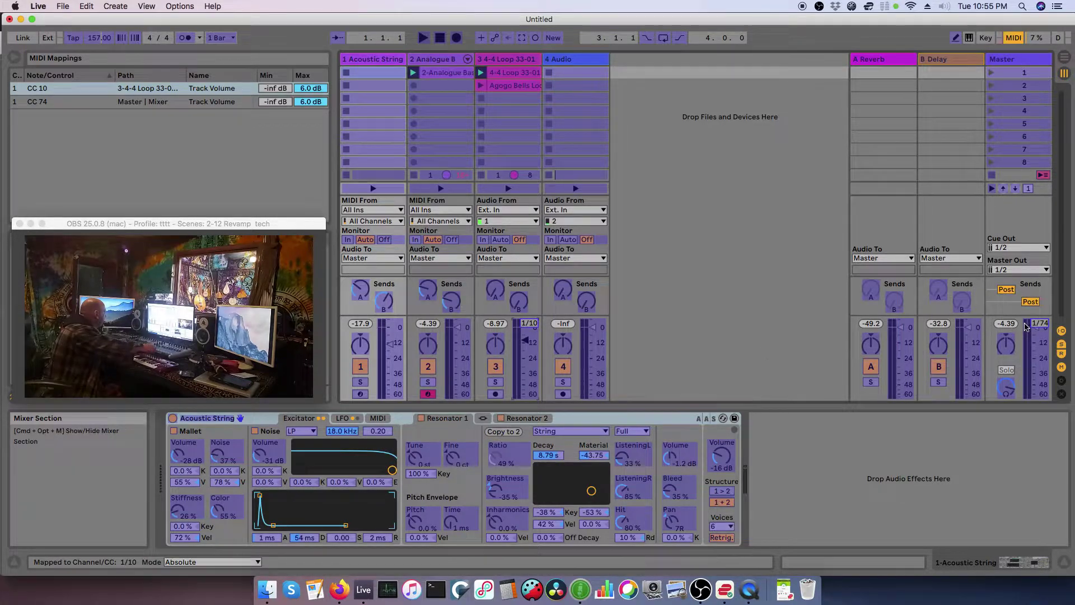
{"action": "left_click", "coordinate": [1035, 326]}
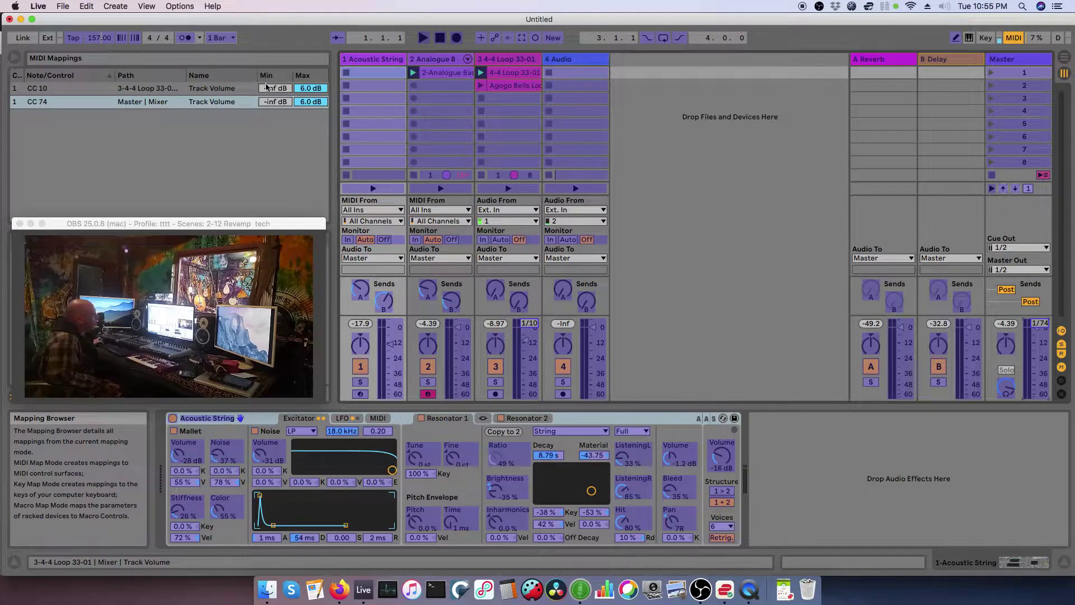
{"action": "left_click", "coordinate": [307, 92]}
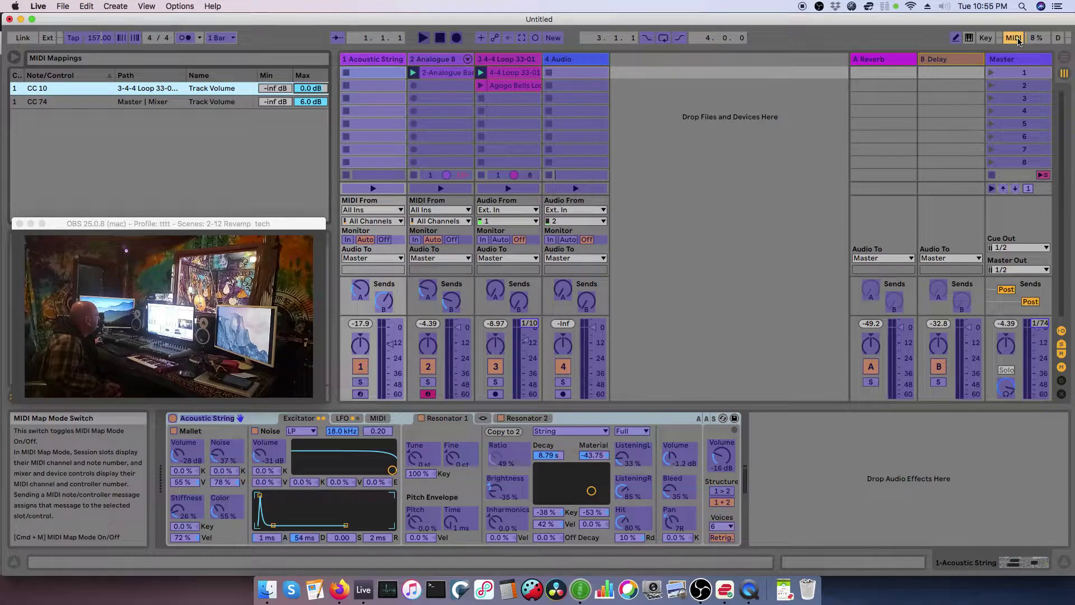
{"action": "left_click", "coordinate": [1018, 40]}
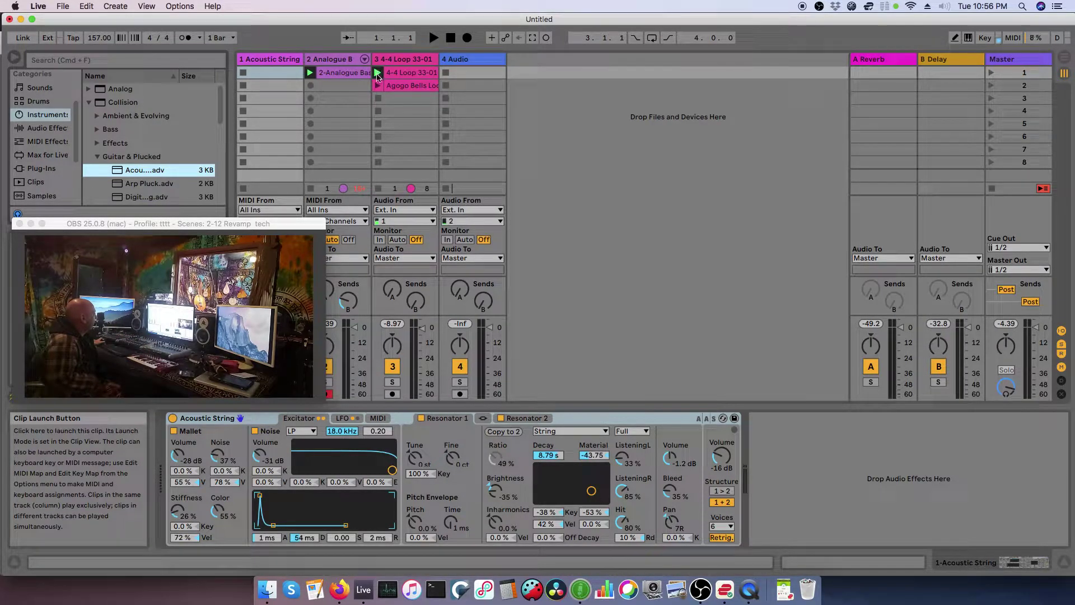
Launch the 4-4 Loop clip and delete the Analogue Bass clip from the second track
{"action": "left_click", "coordinate": [376, 73]}
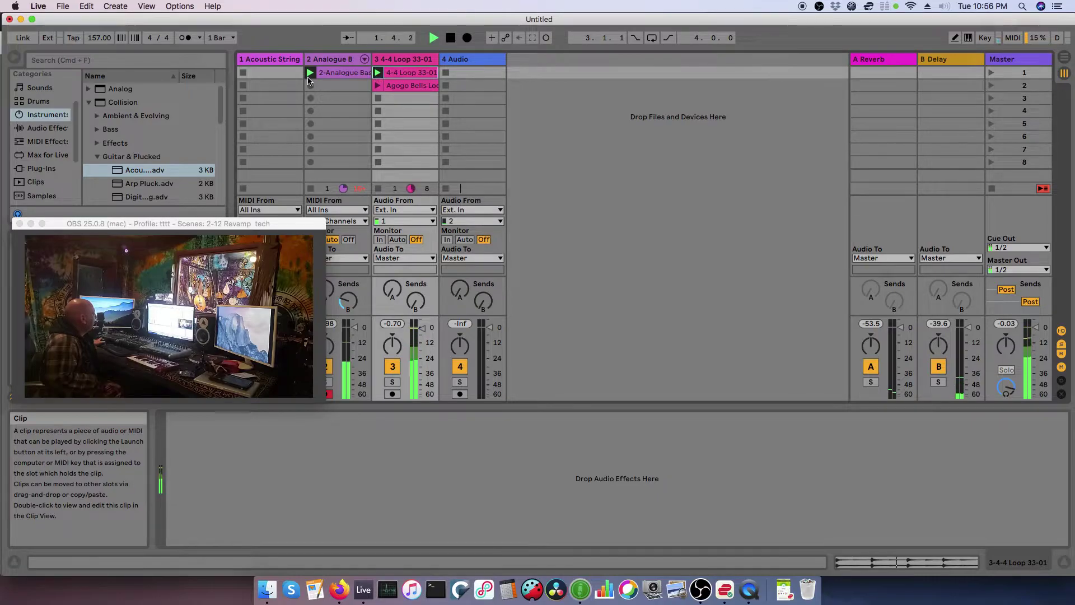
{"action": "left_click", "coordinate": [354, 76]}
{"action": "key", "text": "Delete"}
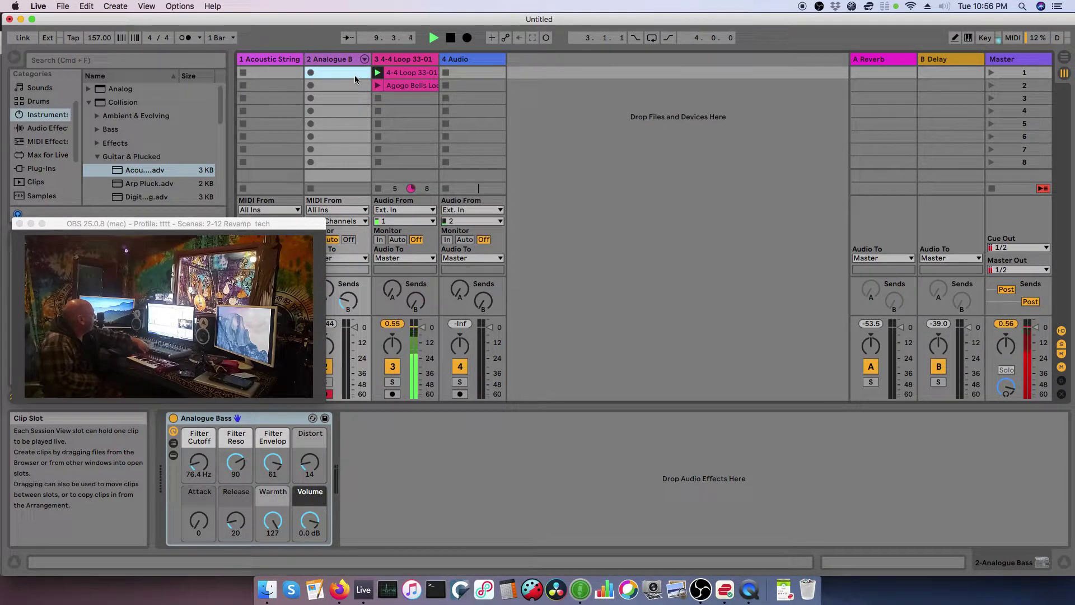
Move the Agogo Bells clip to the fourth track's first slot and play it at a lower track volume
{"action": "left_click_drag", "start_coordinate": [408, 87], "coordinate": [488, 78]}
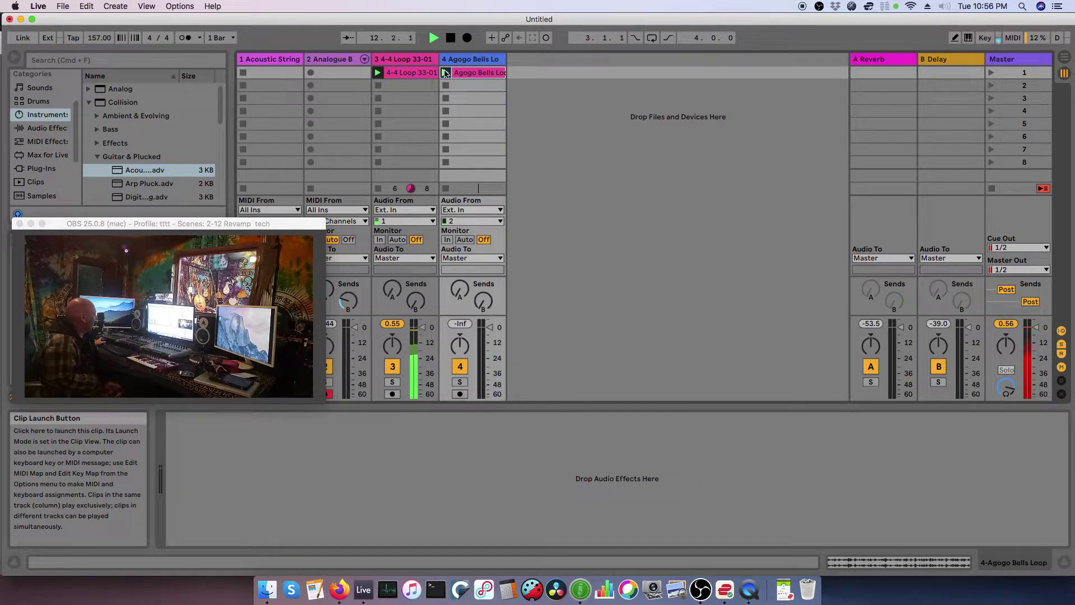
{"action": "left_click", "coordinate": [446, 73]}
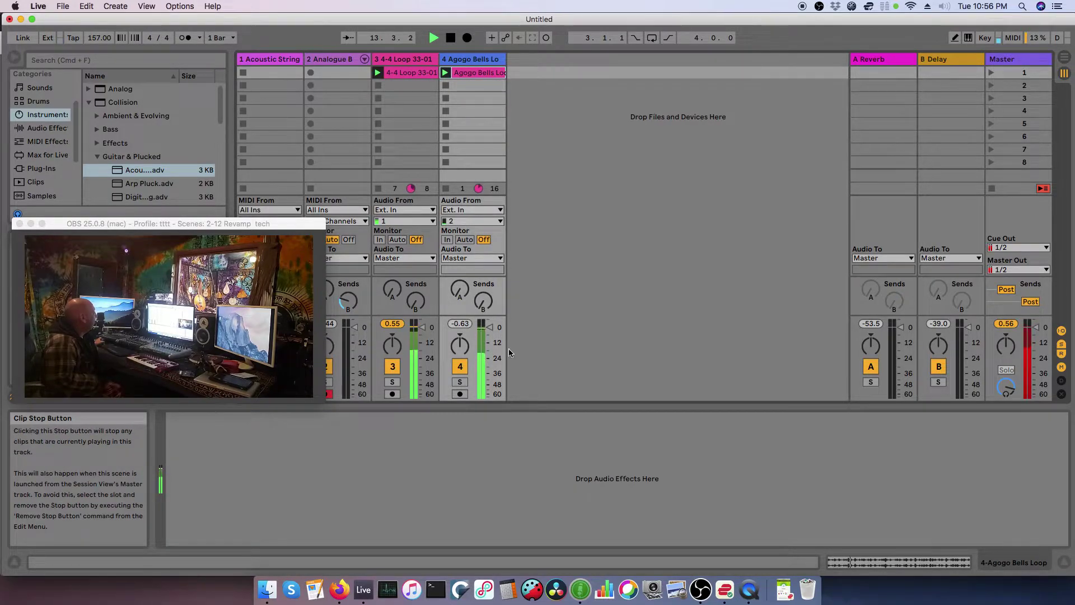
{"action": "left_click_drag", "start_coordinate": [488, 327], "coordinate": [488, 357]}
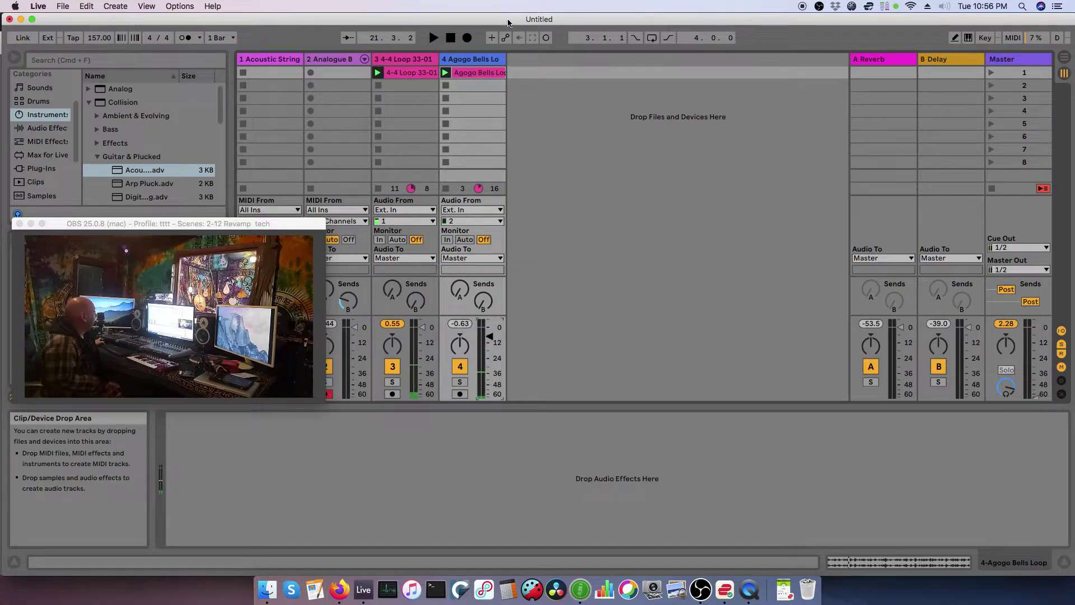
Play both loops from the beginning, stop them, and restart playback to try the mapped volume controls
{"action": "key", "text": "space"}
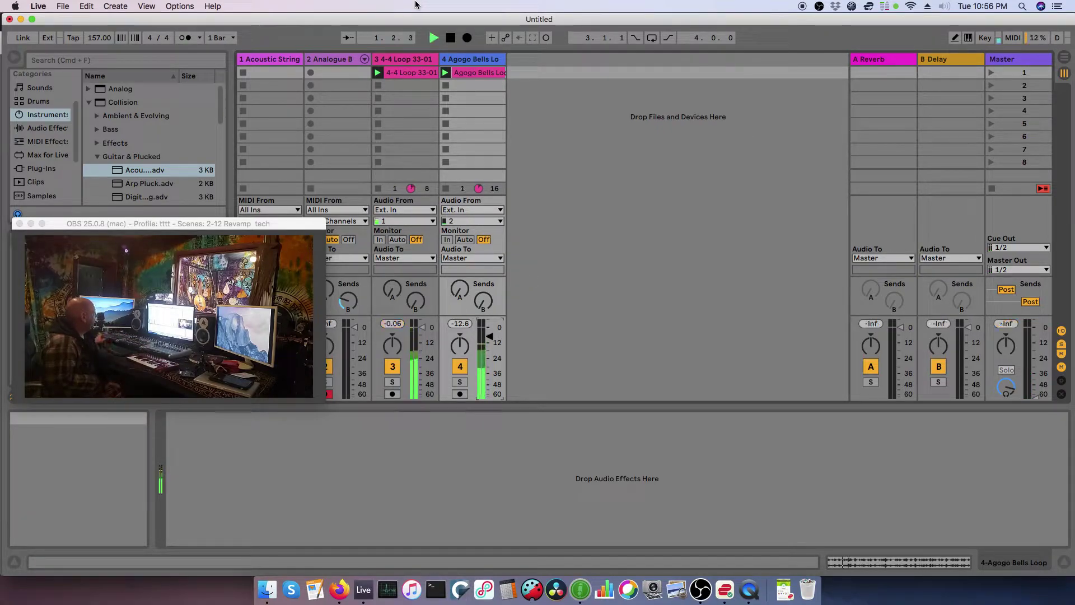
{"action": "left_click", "coordinate": [450, 38]}
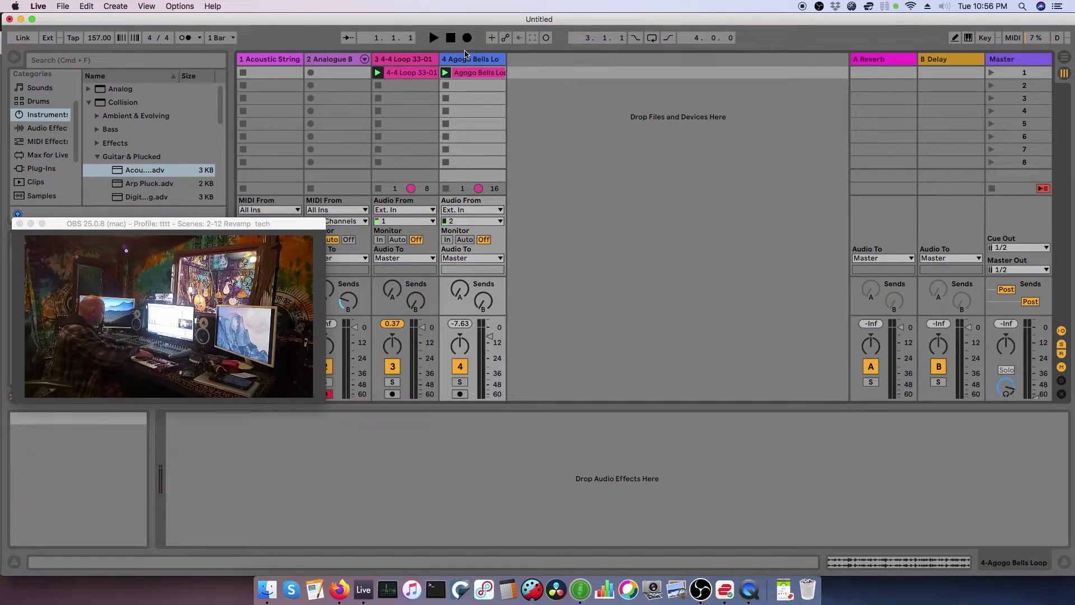
{"action": "key", "text": "space"}
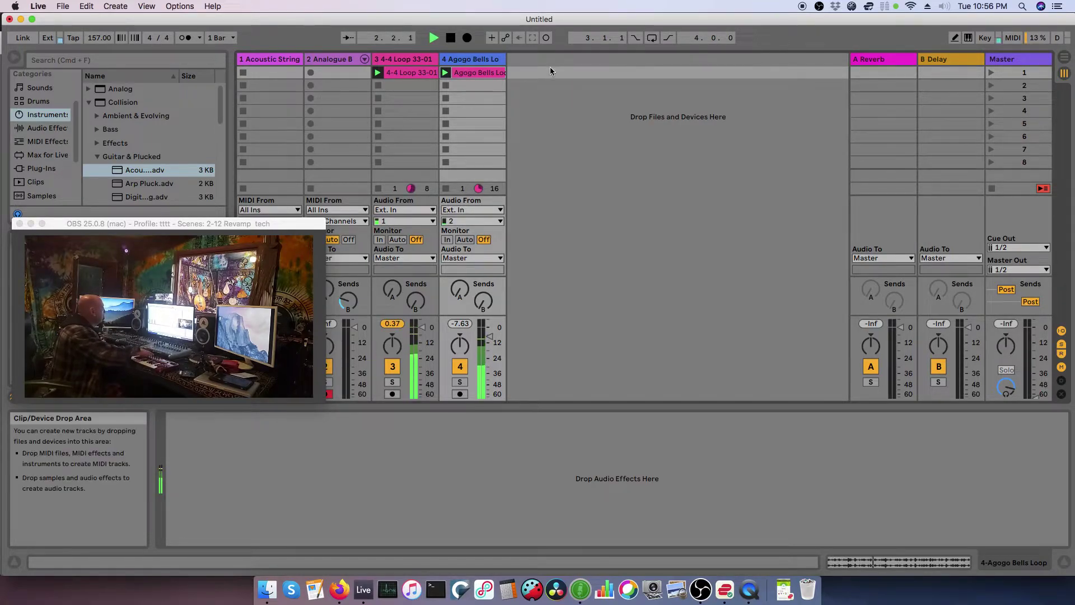
Map the transport's Stop control to CC 25 in MIDI map mode, and leave the mapping mode
{"action": "left_click", "coordinate": [1013, 37]}
{"action": "left_click", "coordinate": [463, 94]}
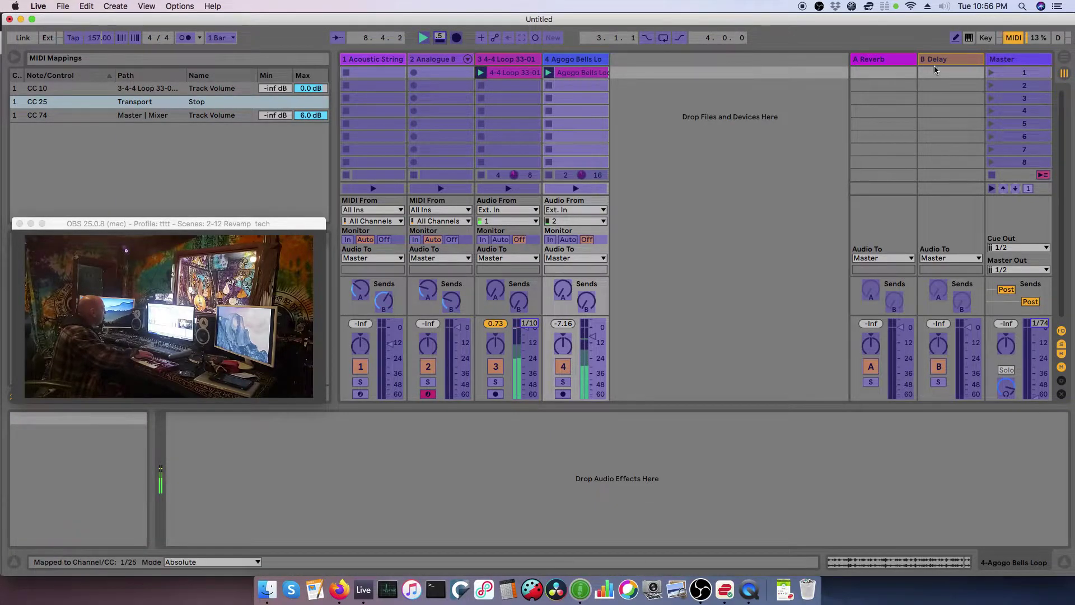
{"action": "left_click", "coordinate": [1014, 37]}
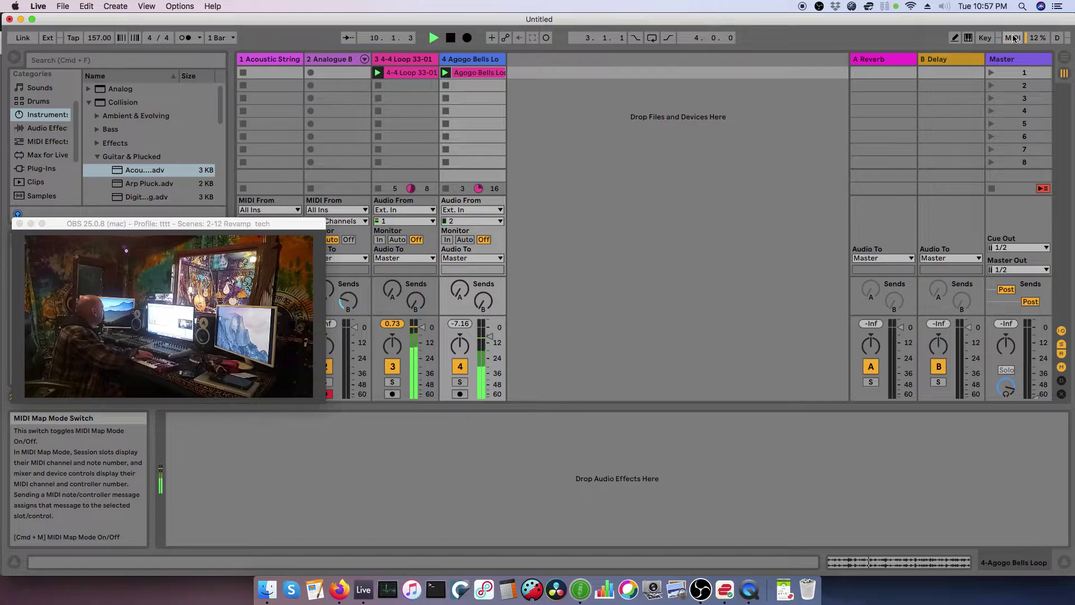
Raise the master volume with the loops playing, mute the Agogo Bells track, and stop playback
{"action": "left_click_drag", "start_coordinate": [1029, 319], "coordinate": [1029, 317]}
{"action": "scroll", "coordinate": [1029, 317], "scroll_direction": "up", "scroll_amount": 5}
{"action": "scroll", "coordinate": [1029, 317], "scroll_direction": "up", "scroll_amount": 2}
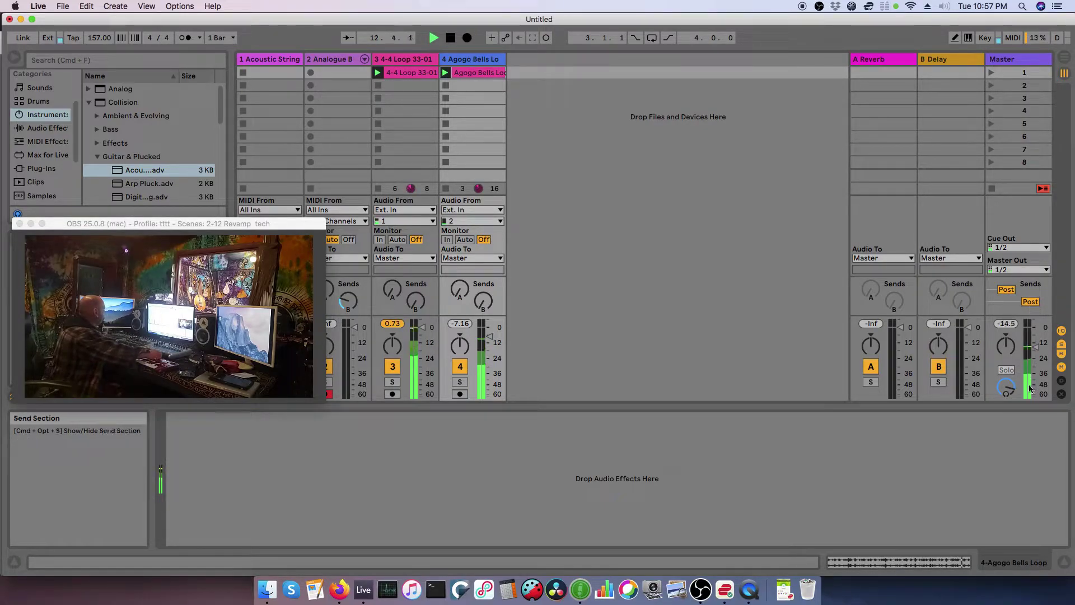
{"action": "left_click", "coordinate": [465, 365]}
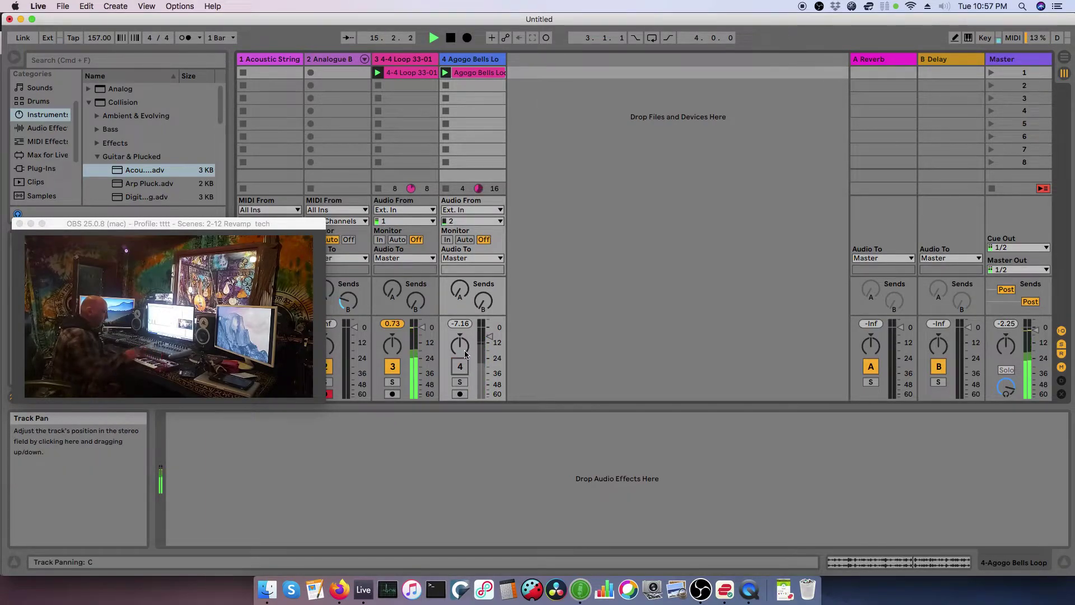
{"action": "key", "text": "space"}
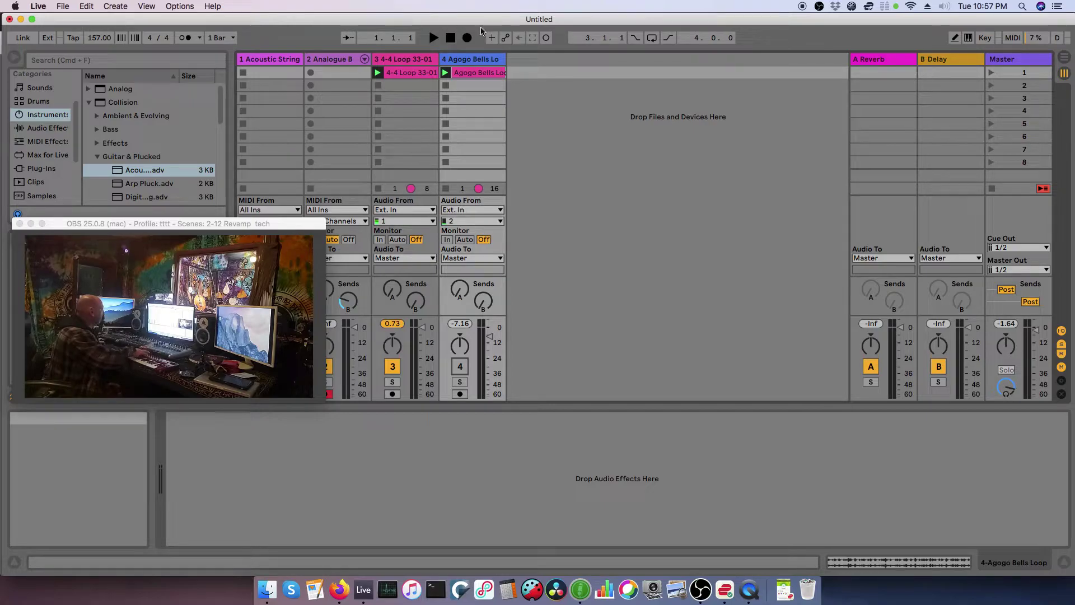
Map the transport's Start control to CC 27 in MIDI map mode, and leave the mapping mode
{"action": "left_click", "coordinate": [1013, 38]}
{"action": "left_click", "coordinate": [422, 37]}
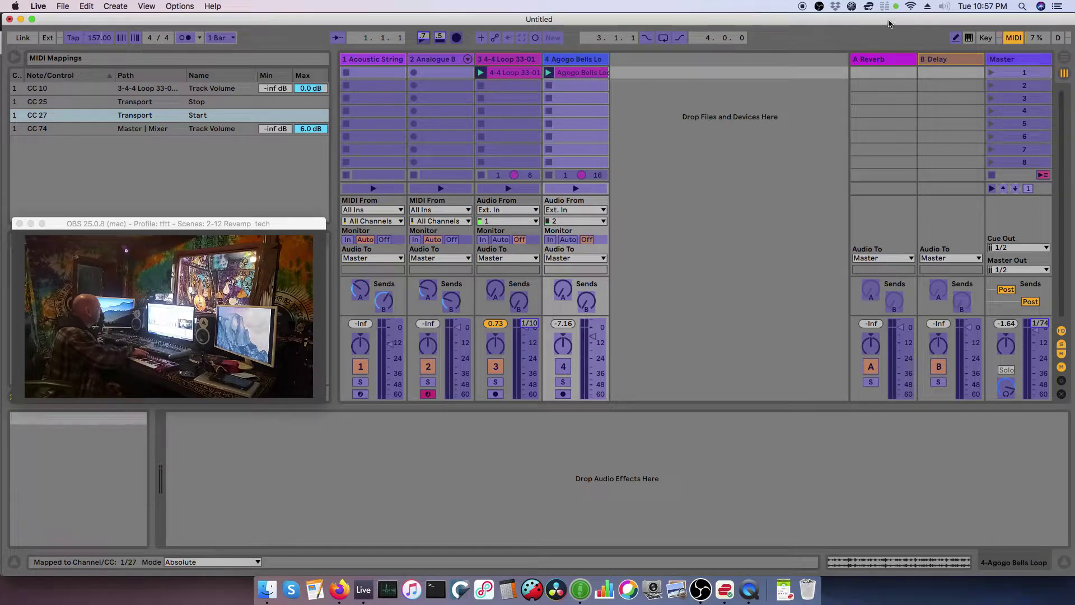
{"action": "left_click", "coordinate": [1014, 37]}
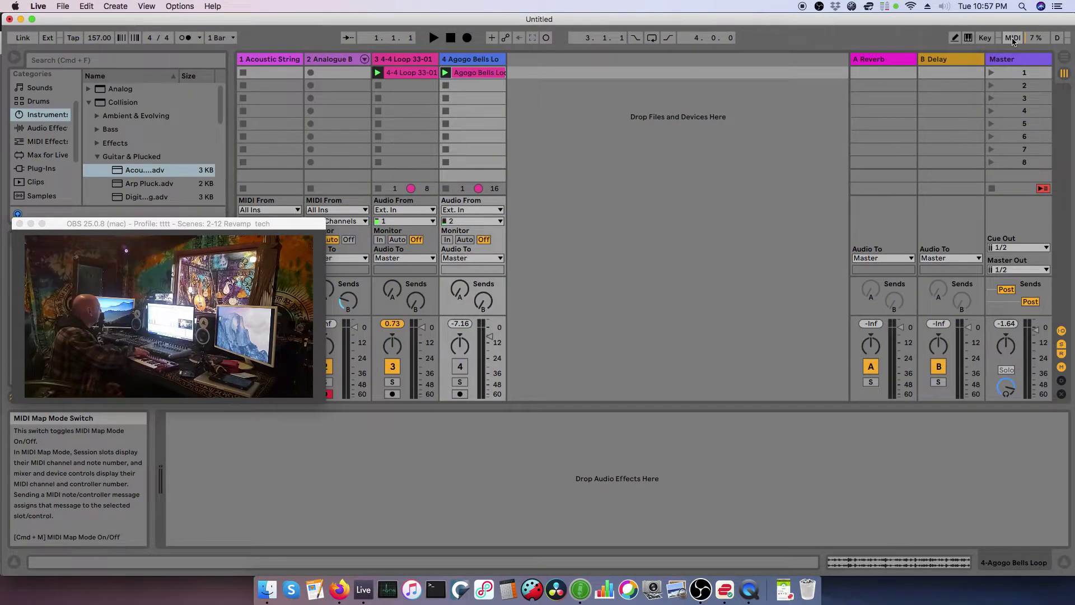
Try out starting and stopping playback, returning the song position to the beginning
{"action": "key", "text": "space"}
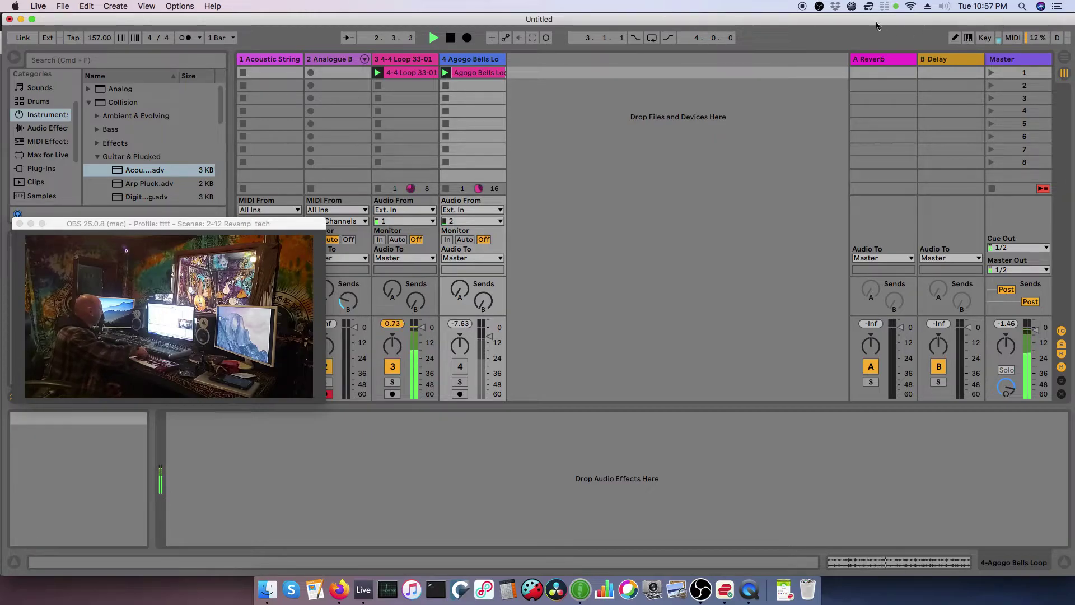
{"action": "key", "text": "space"}
{"action": "key", "text": "Home"}
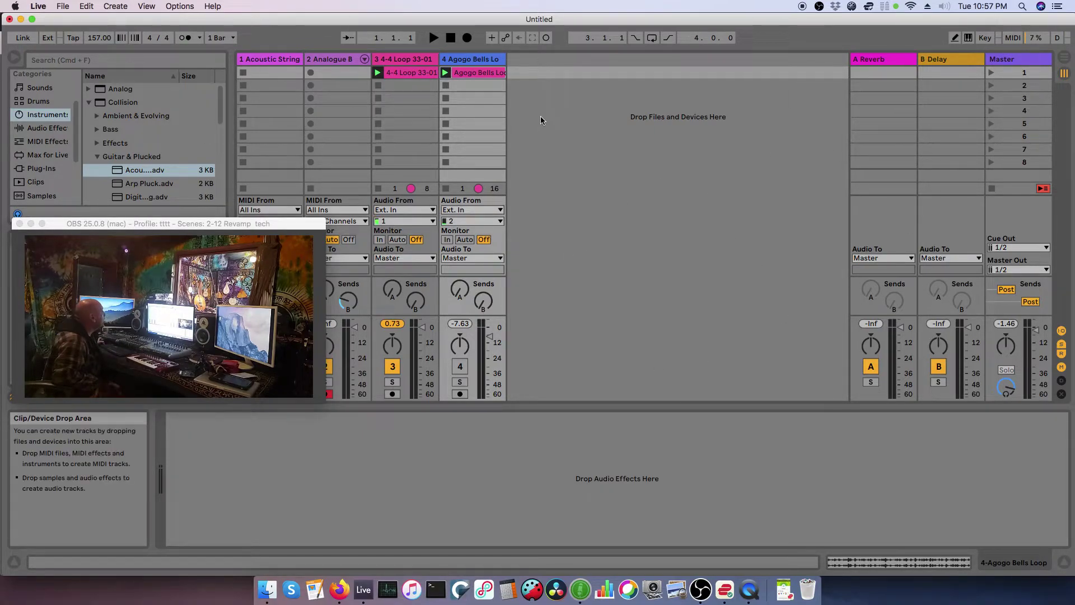
Open the 4-4 Loop 33-01 clip's sample settings and map its Transpose control to CC 75
{"action": "left_click", "coordinate": [408, 60]}
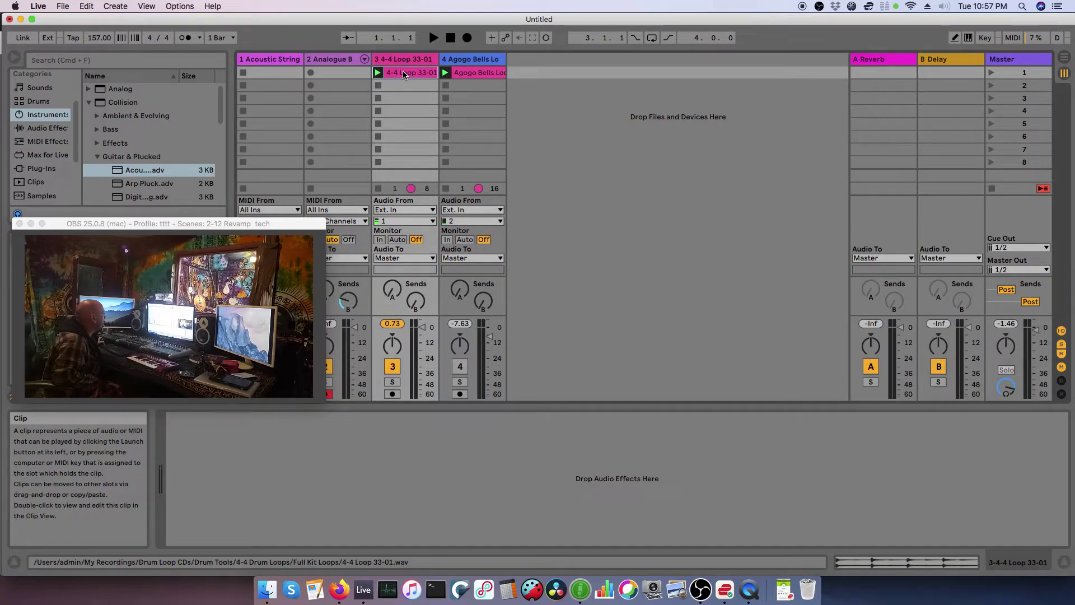
{"action": "left_click", "coordinate": [404, 73]}
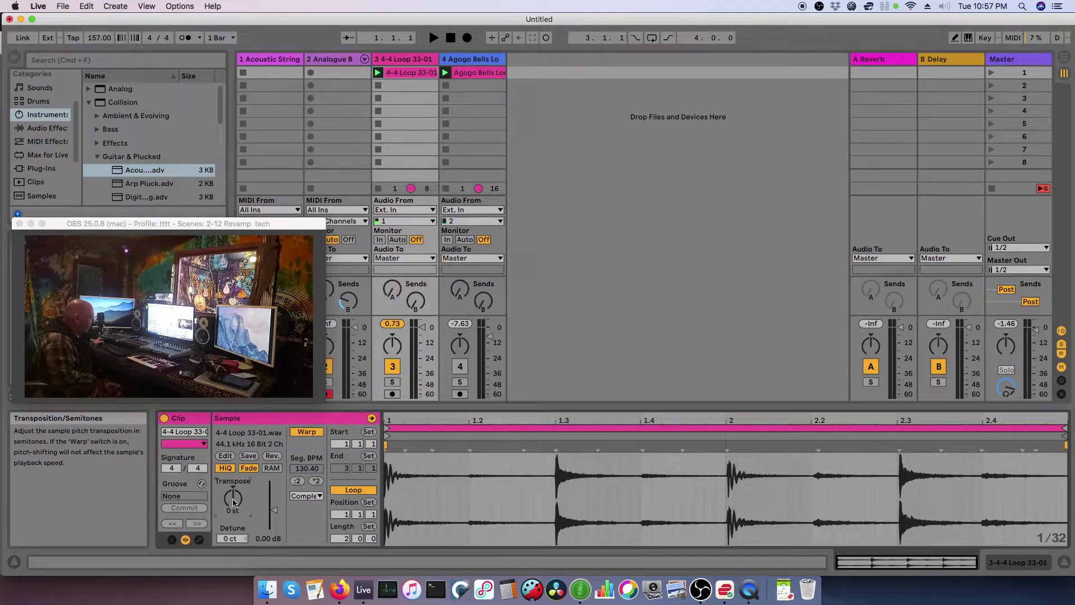
{"action": "left_click", "coordinate": [1013, 37]}
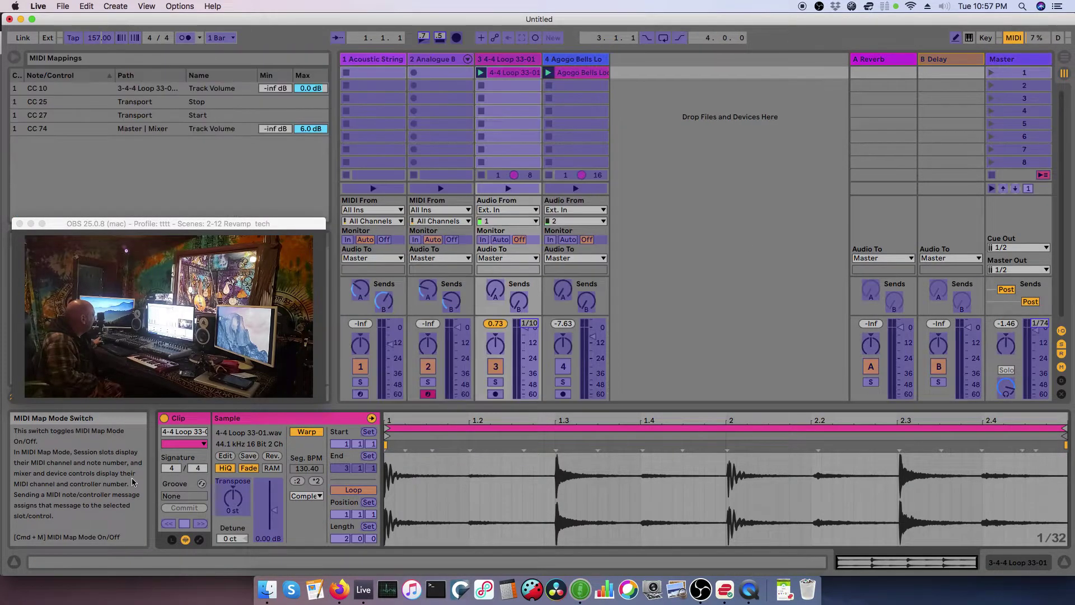
{"action": "left_click", "coordinate": [234, 497]}
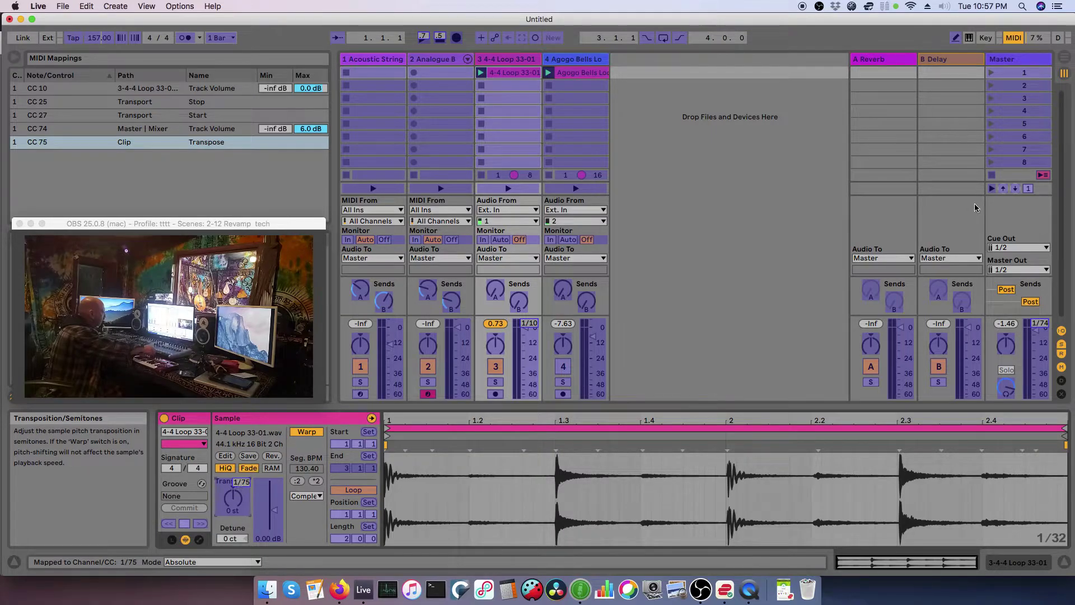
{"action": "left_click", "coordinate": [1013, 38]}
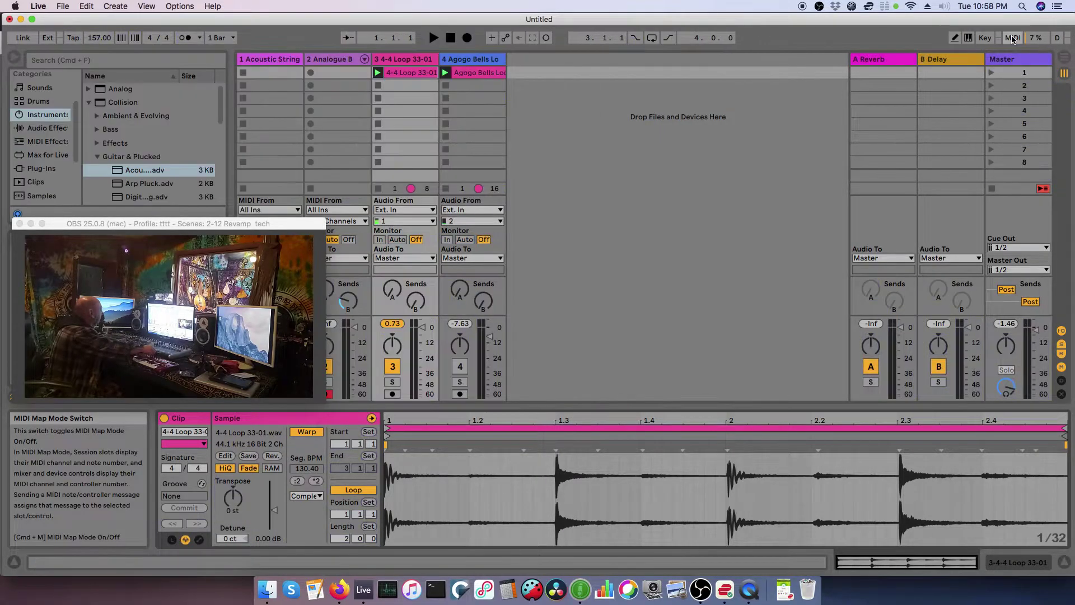
Play the 4-4 Loop clip while varying its transposition down to 4 st, and reverse its sample
{"action": "left_click", "coordinate": [380, 74]}
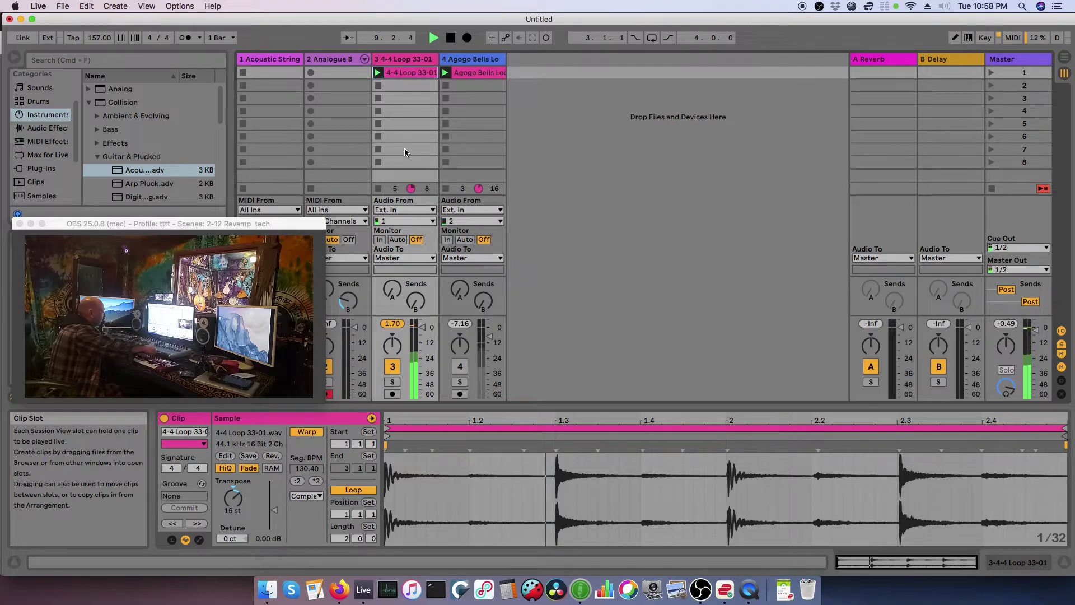
{"action": "left_click", "coordinate": [273, 457]}
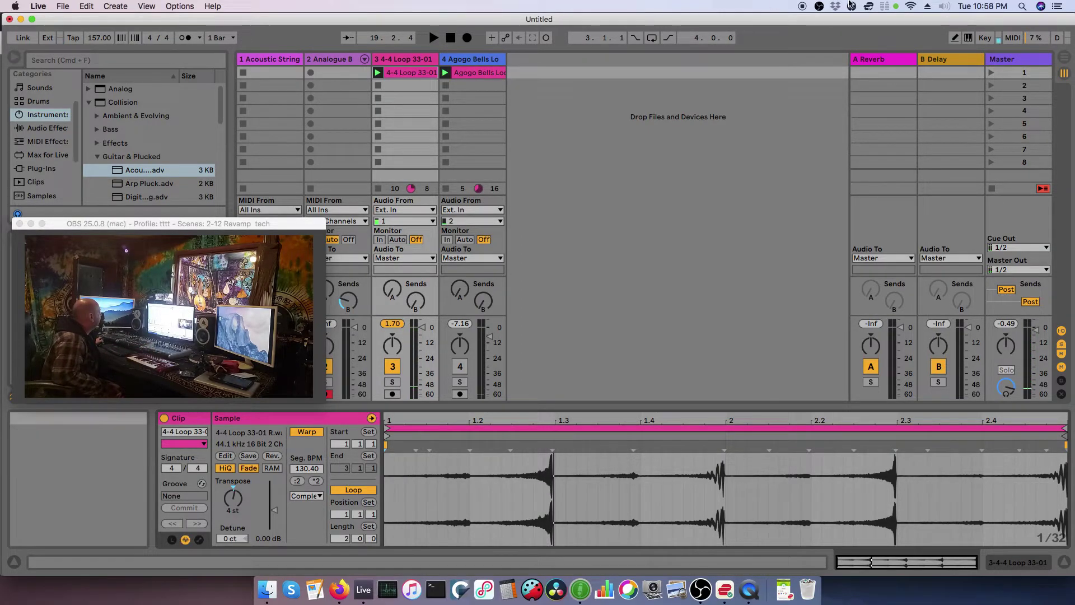
Map the song tempo to CC 71 in MIDI map mode, and leave the mapping mode
{"action": "left_click", "coordinate": [1021, 38]}
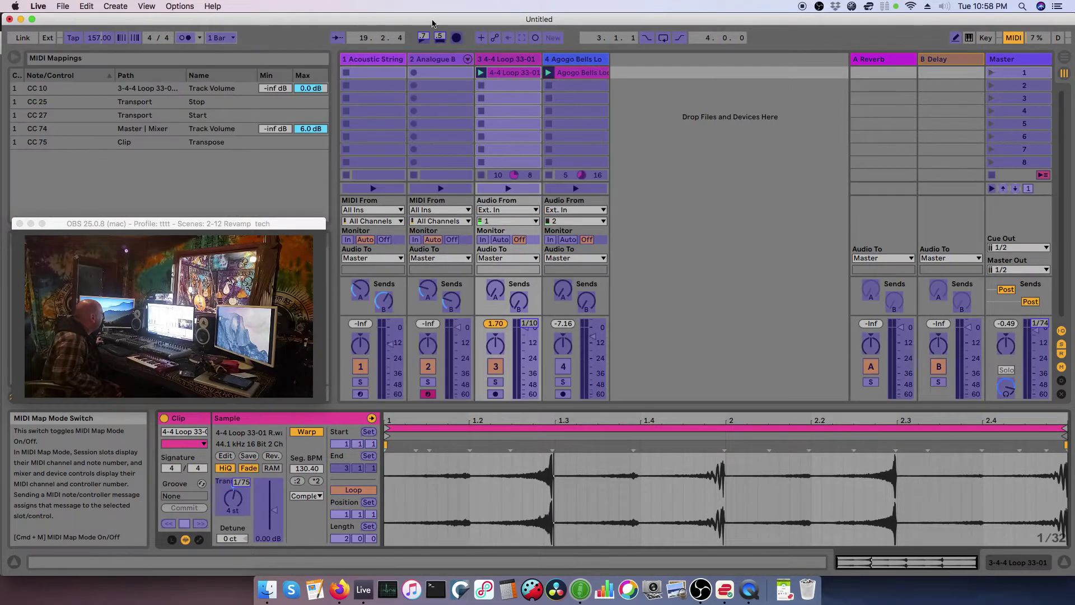
{"action": "left_click", "coordinate": [94, 43]}
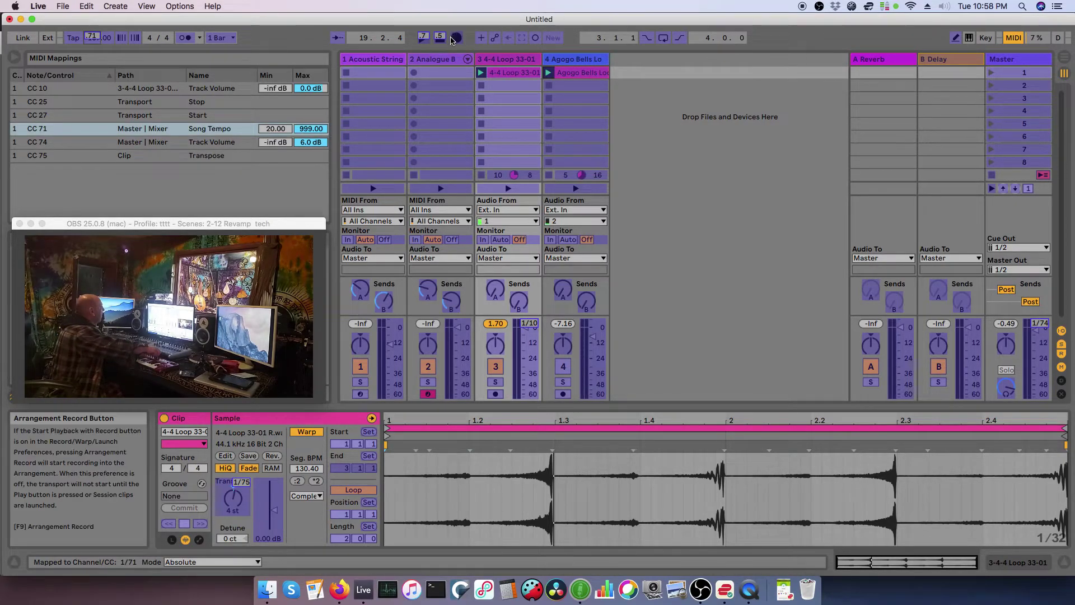
{"action": "left_click", "coordinate": [1014, 38]}
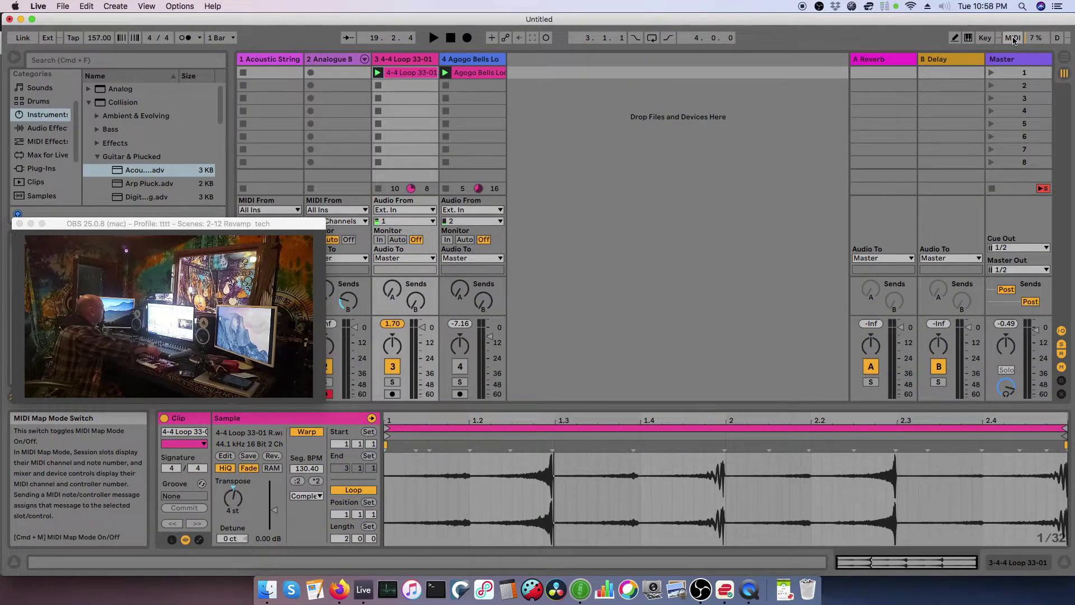
Play the loop while sweeping the mapped tempo up to 528.77 BPM, and restore the sample's forward direction
{"action": "key", "text": "space"}
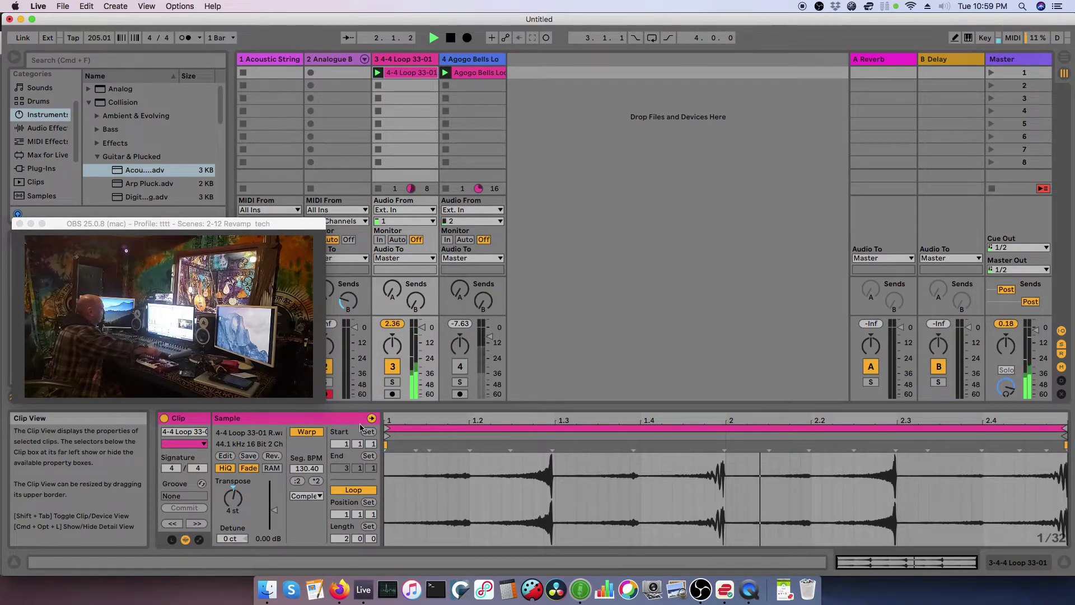
{"action": "left_click", "coordinate": [274, 457]}
{"action": "left_click", "coordinate": [274, 458]}
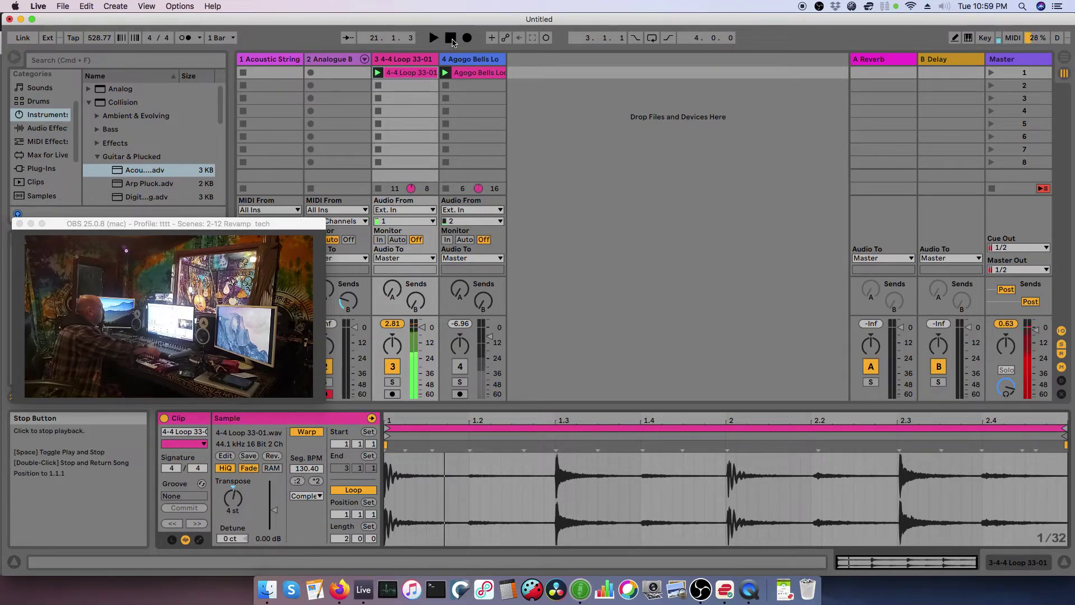
Limit the CC 71 song tempo mapping to a minimum of 50 and a maximum of 220 BPM
{"action": "left_click", "coordinate": [1013, 38]}
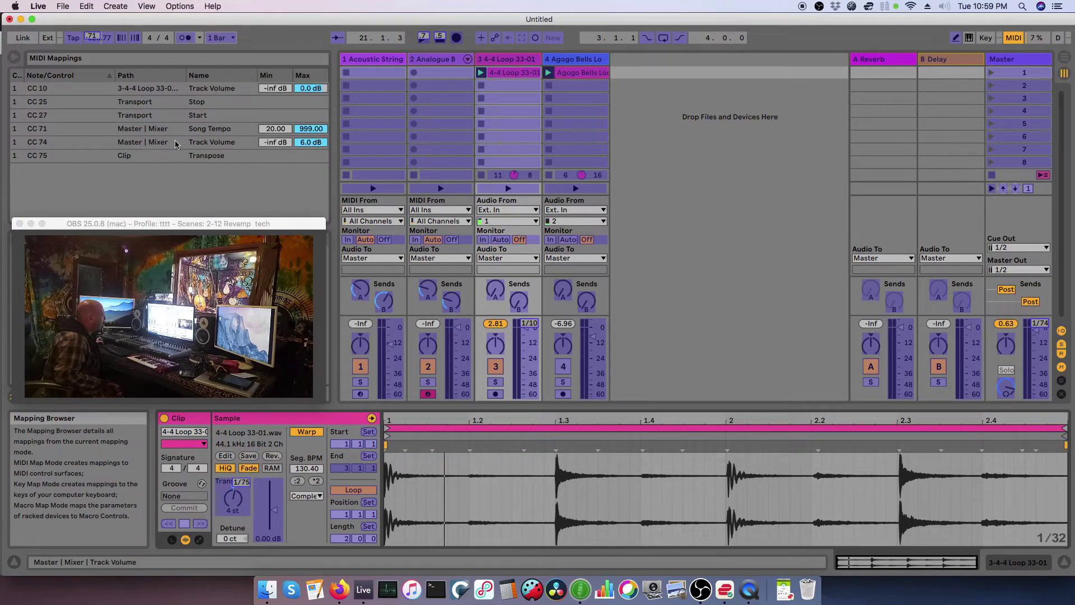
{"action": "left_click", "coordinate": [196, 131]}
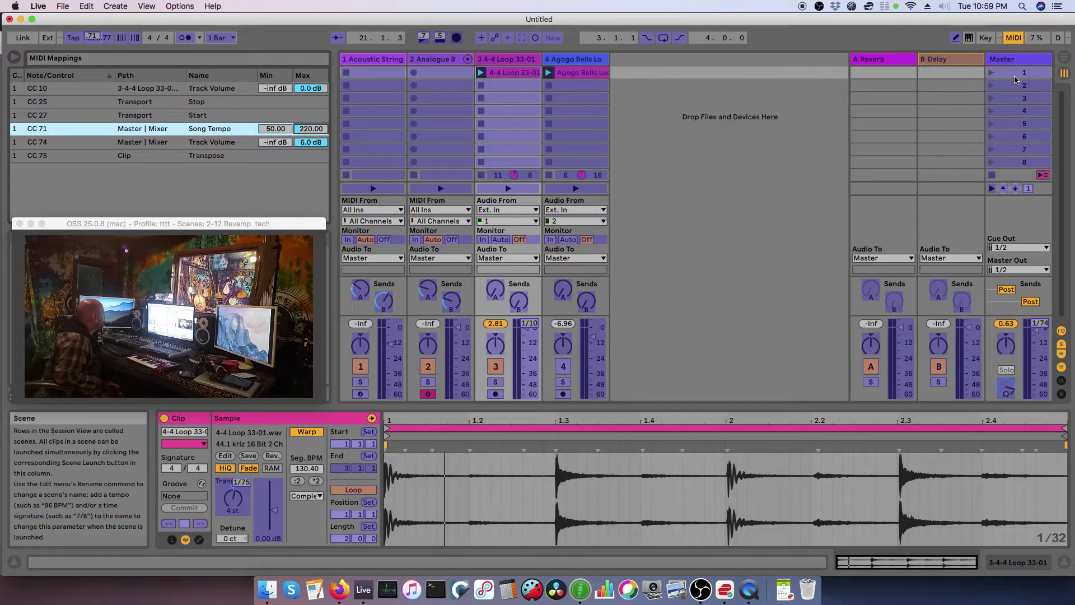
{"action": "left_click", "coordinate": [1008, 41]}
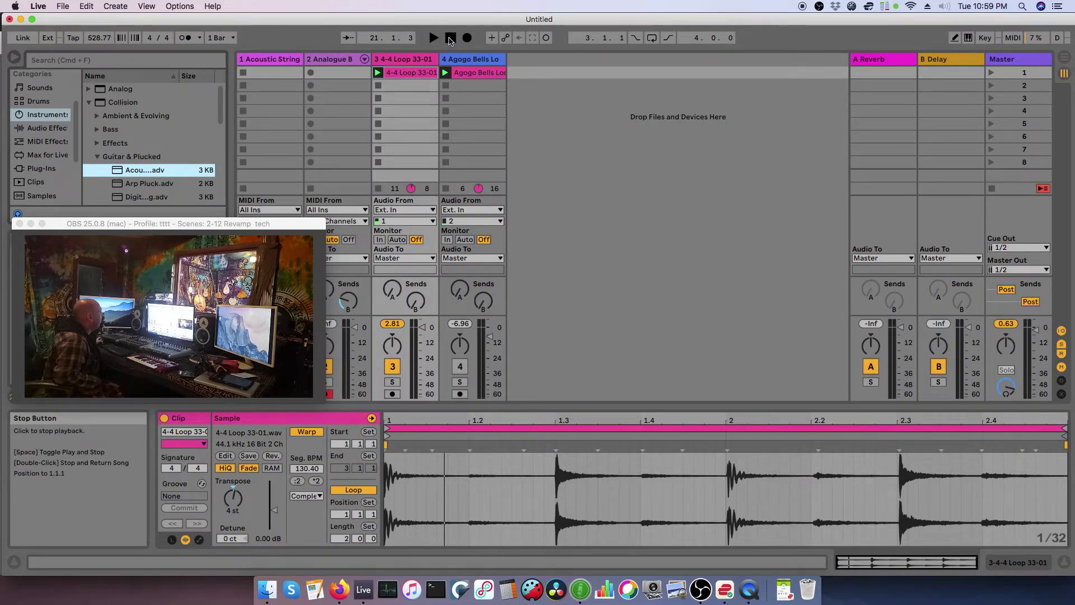
Play the 4-4 Loop clip while varying the tempo to 143.70 BPM and the transposition to 3 st, and stop playback
{"action": "left_click", "coordinate": [379, 71]}
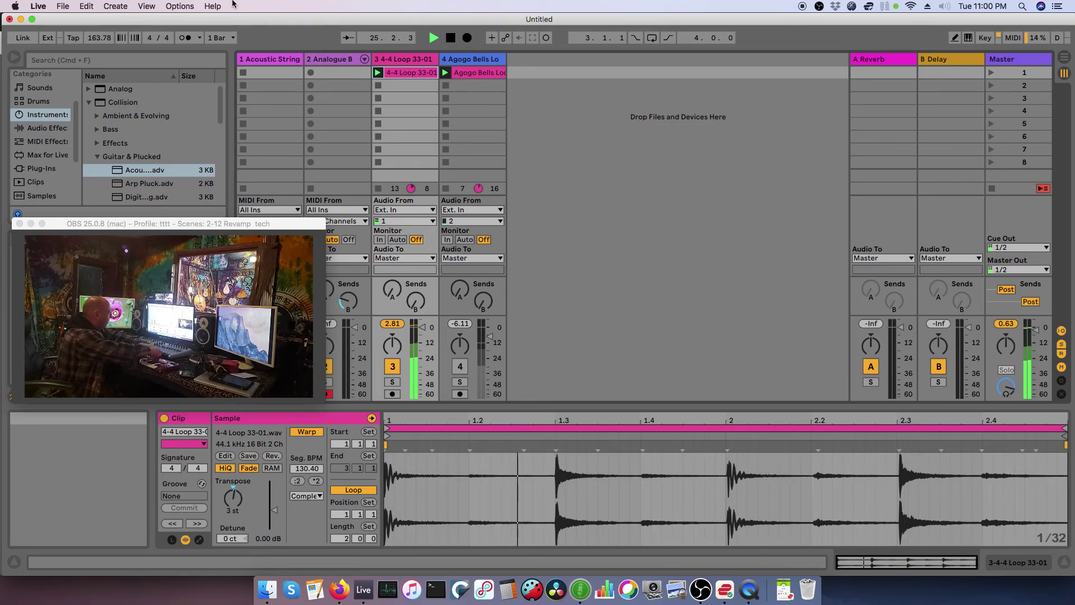
{"action": "key", "text": "space"}
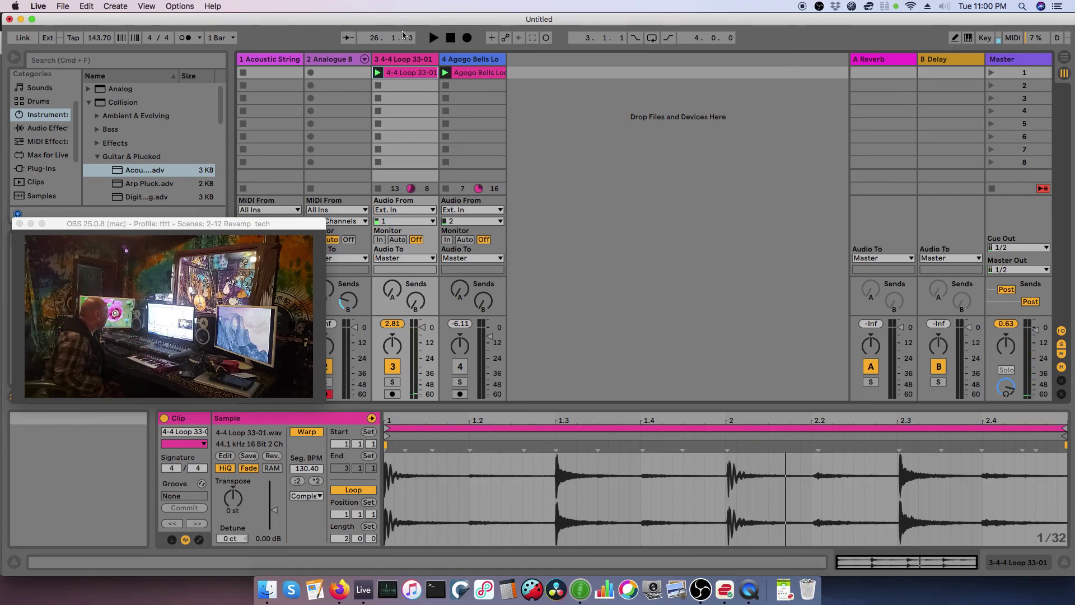
{"action": "right_click", "coordinate": [754, 595]}
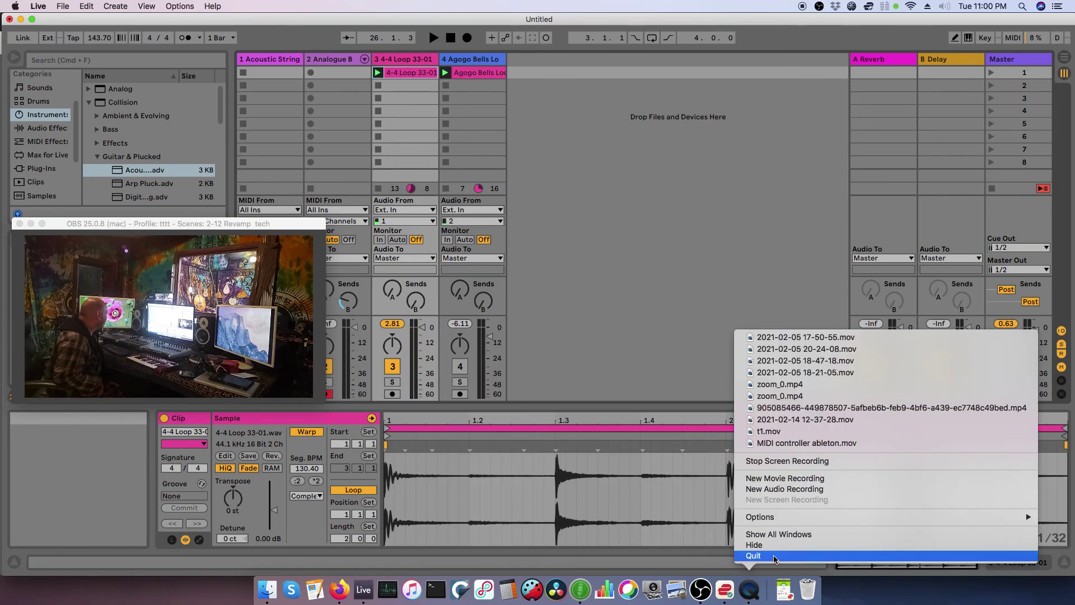